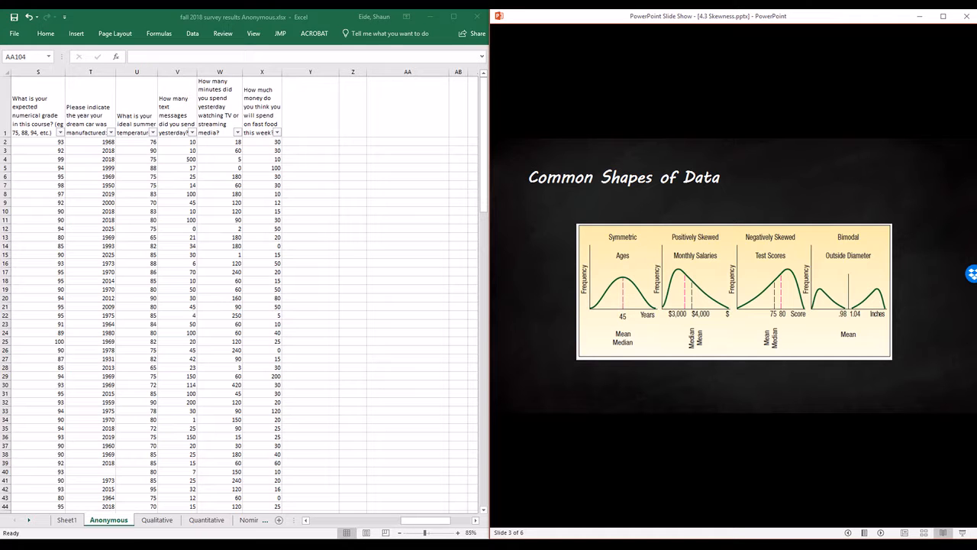
# Show the Skewness slide in the PowerPoint show, and look through the fast-food spending column in the Excel survey worksheet
pyautogui.click(834, 345)
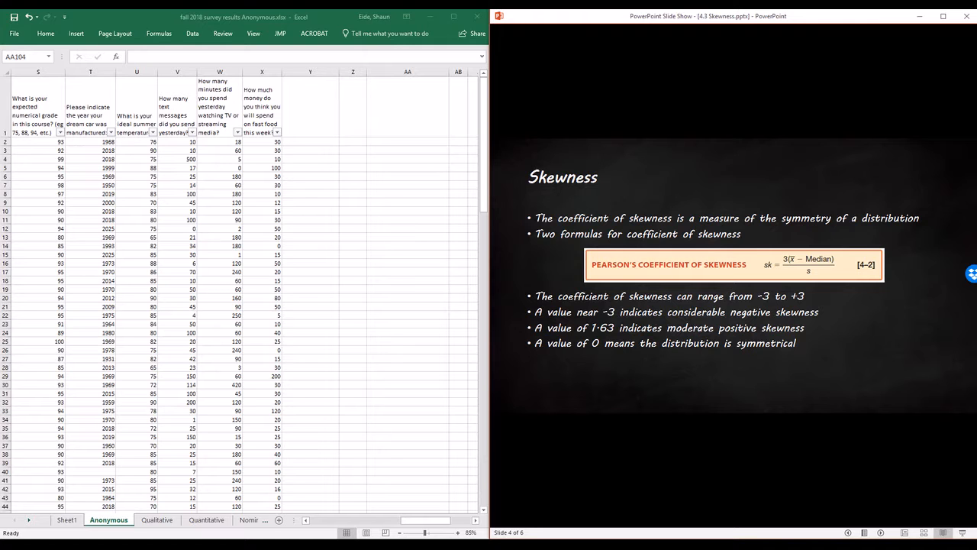
pyautogui.click(329, 200)
pyautogui.click(321, 145)
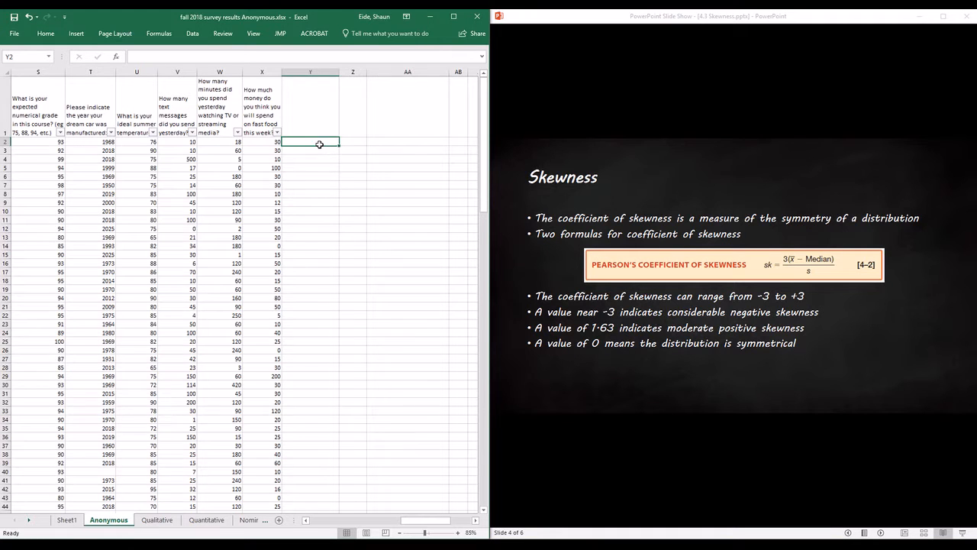
pyautogui.scroll(-11, 197, 328)
pyautogui.scroll(-20, 256, 366)
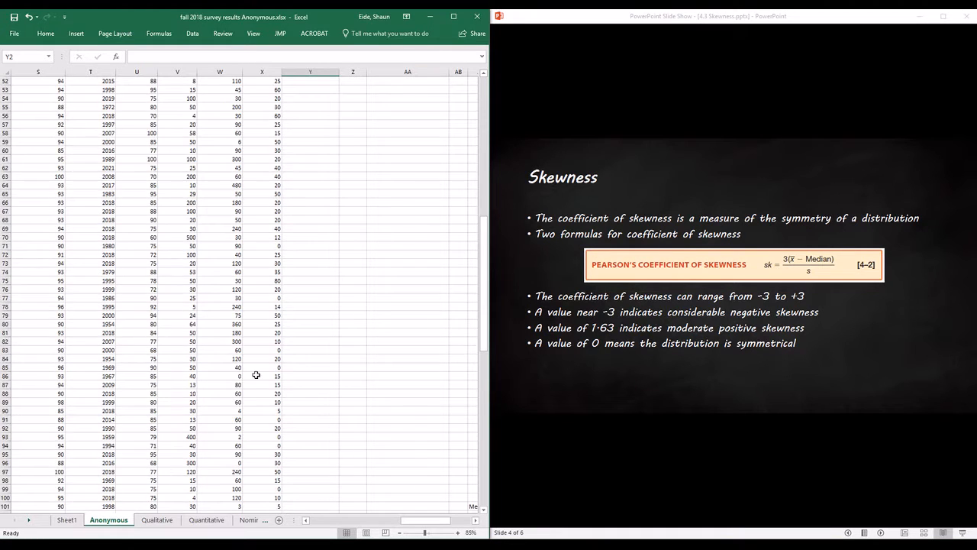
pyautogui.scroll(20, 264, 363)
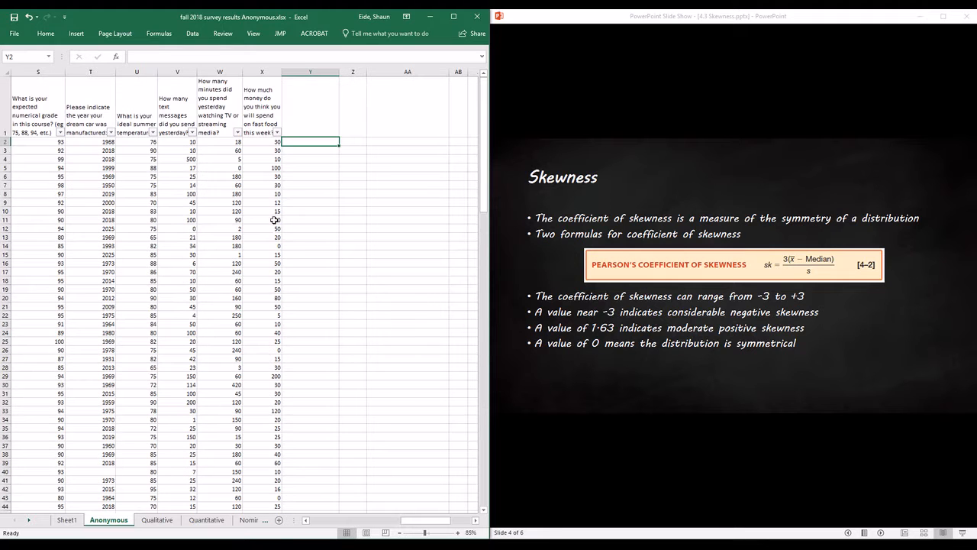
pyautogui.click(259, 119)
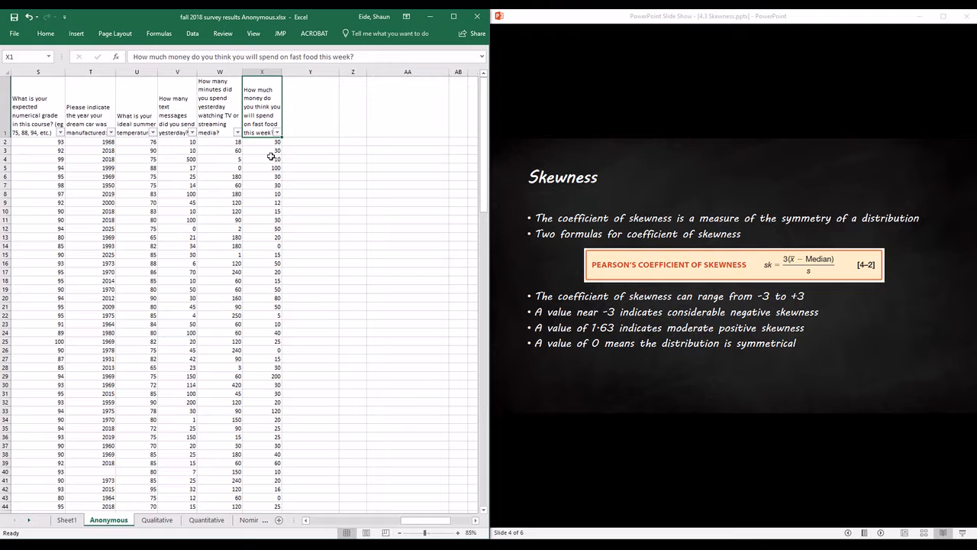
# Calculate the mean of the fast-food spending data in X105 with =AVERAGE(X2:X104)
pyautogui.scroll(-16, 267, 145)
pyautogui.scroll(-10, 267, 175)
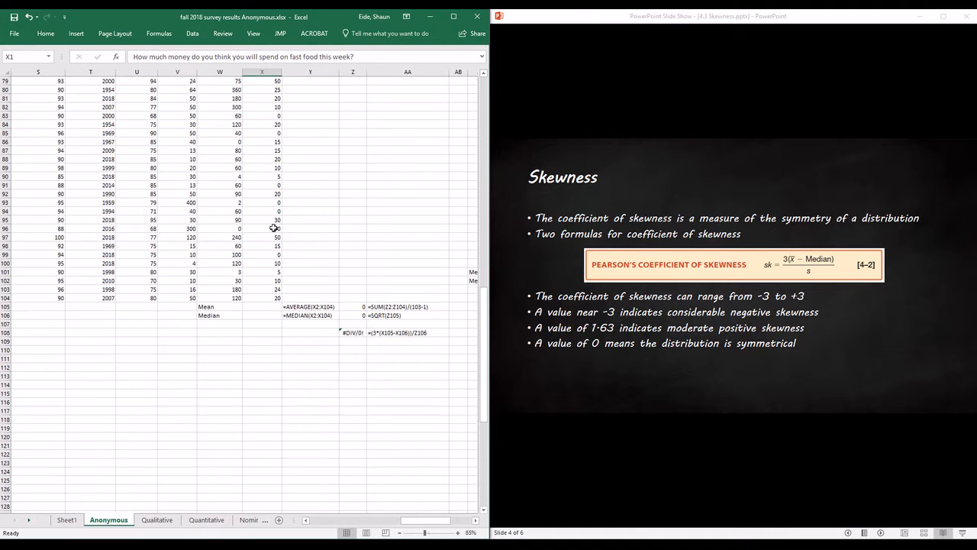
pyautogui.click(270, 306)
pyautogui.write('=average(')
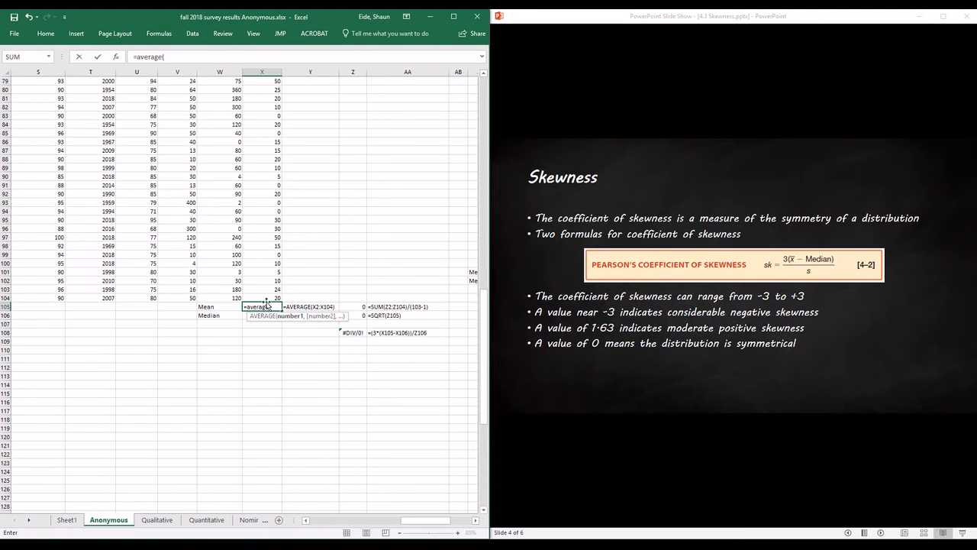
pyautogui.moveTo(274, 296); pyautogui.dragTo(265, 143)
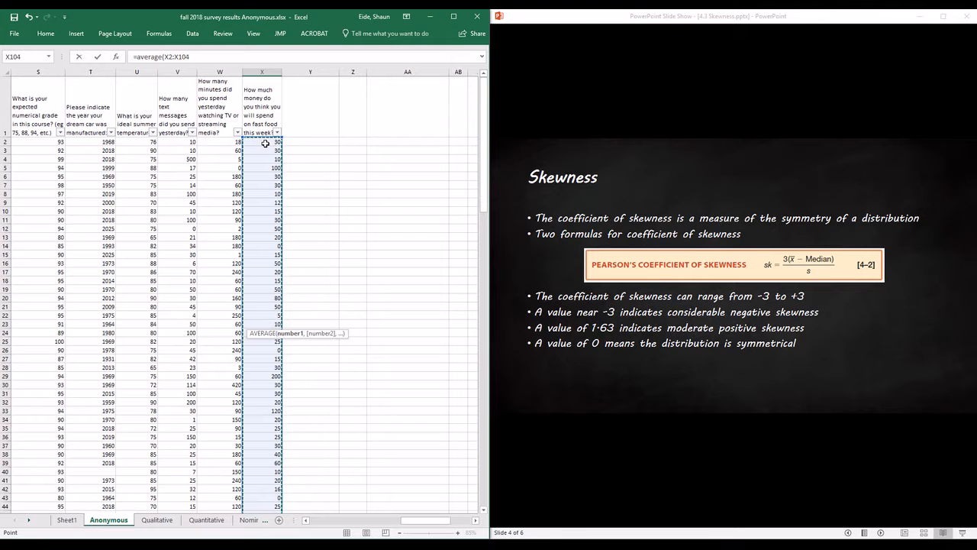
pyautogui.write(')')
pyautogui.press('Return')
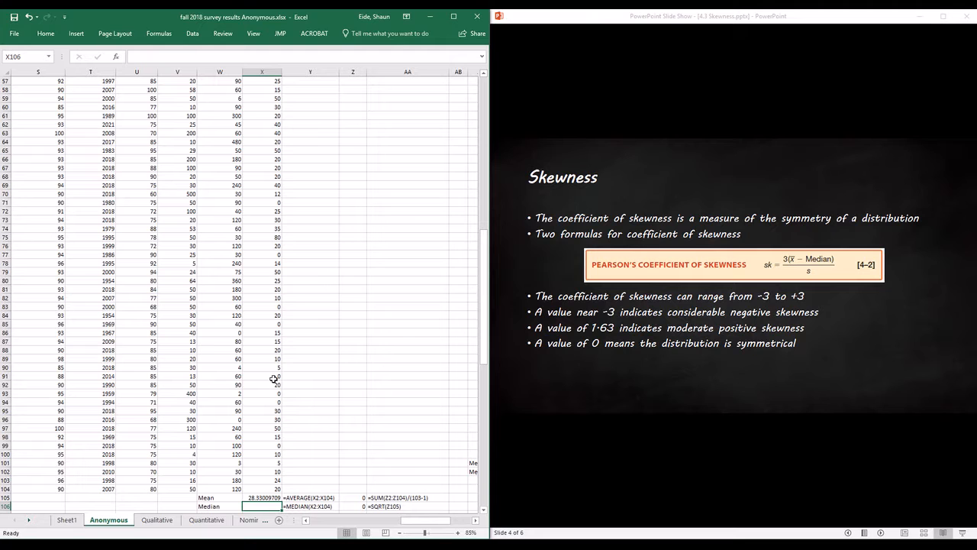
# Calculate the median of the fast-food spending data in X106 with =MEDIAN(X2:X104)
pyautogui.write('=me')
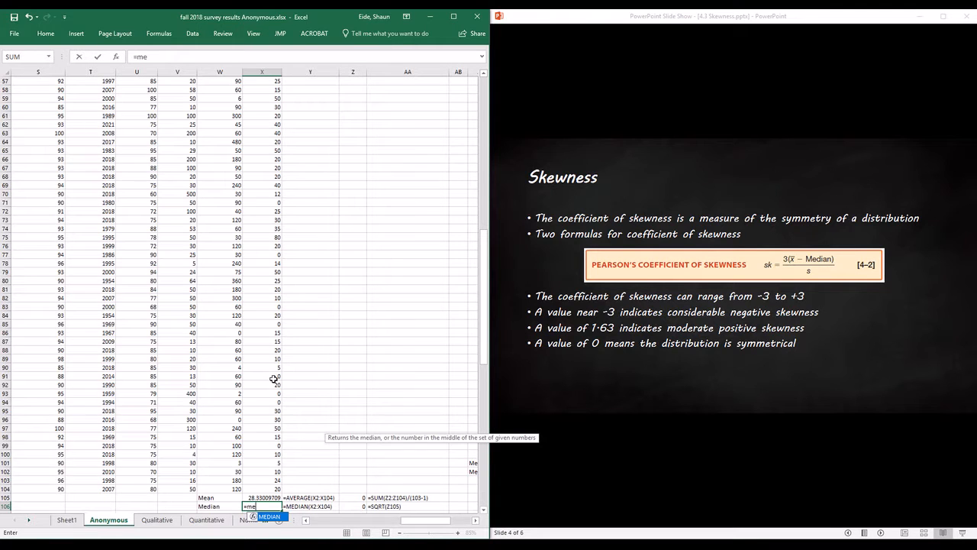
pyautogui.write('dian(')
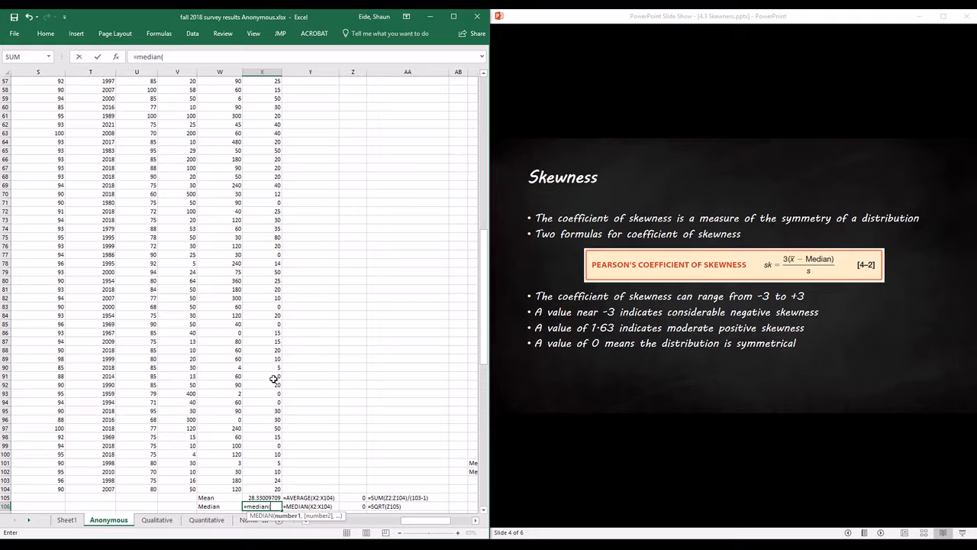
pyautogui.moveTo(262, 488); pyautogui.dragTo(259, 143)
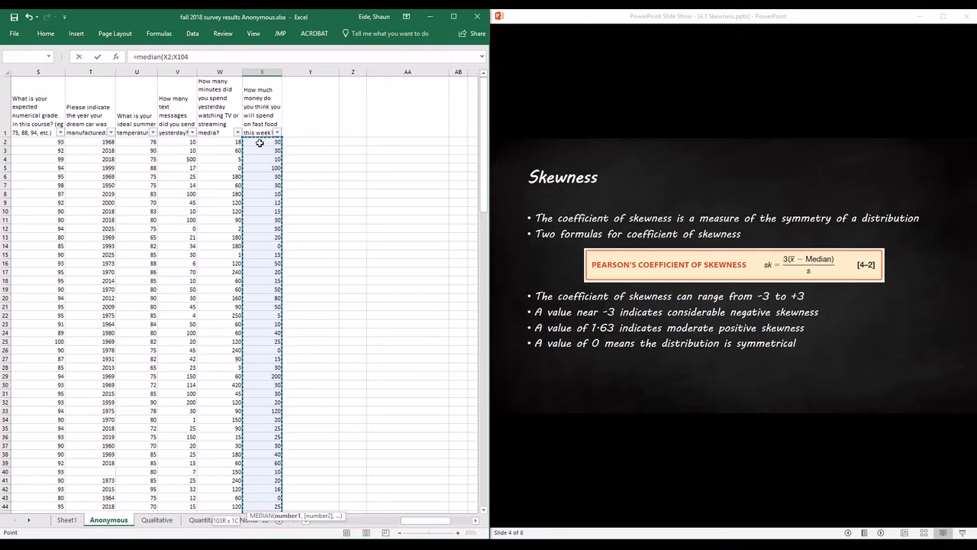
pyautogui.write(')')
pyautogui.press('Return')
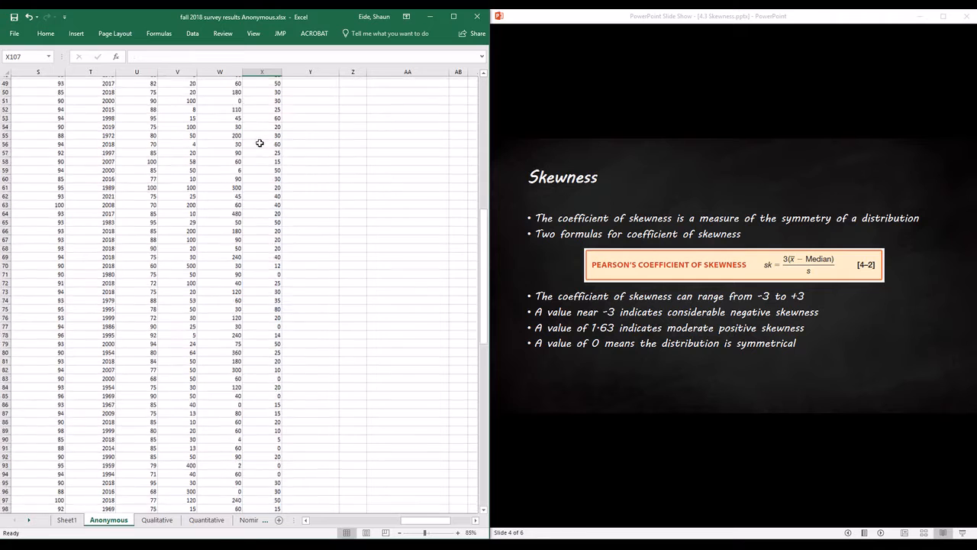
# Compare the fast-food spending mean and median with the curves on the Common Shapes of Data slide in PowerPoint
pyautogui.click(267, 497)
pyautogui.click(261, 487)
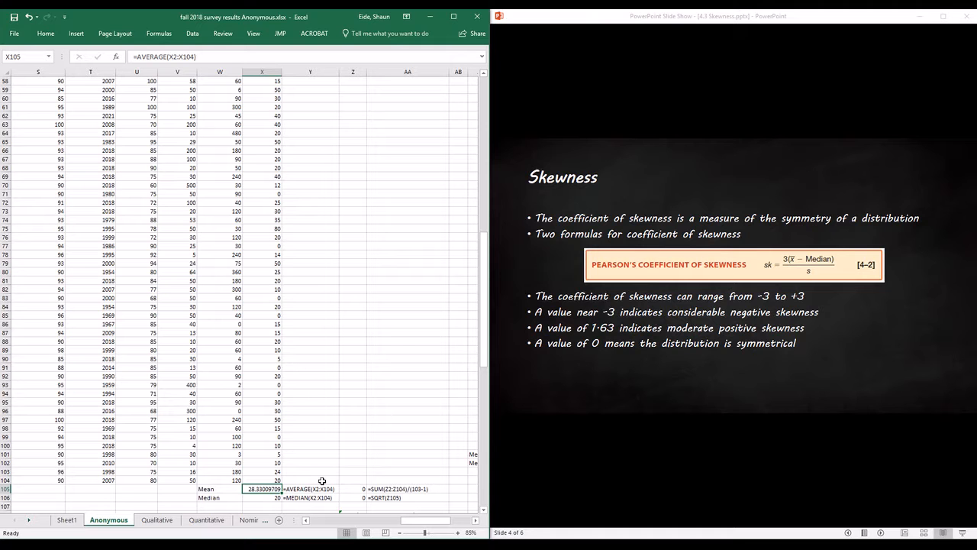
pyautogui.click(694, 321)
pyautogui.press('Left')
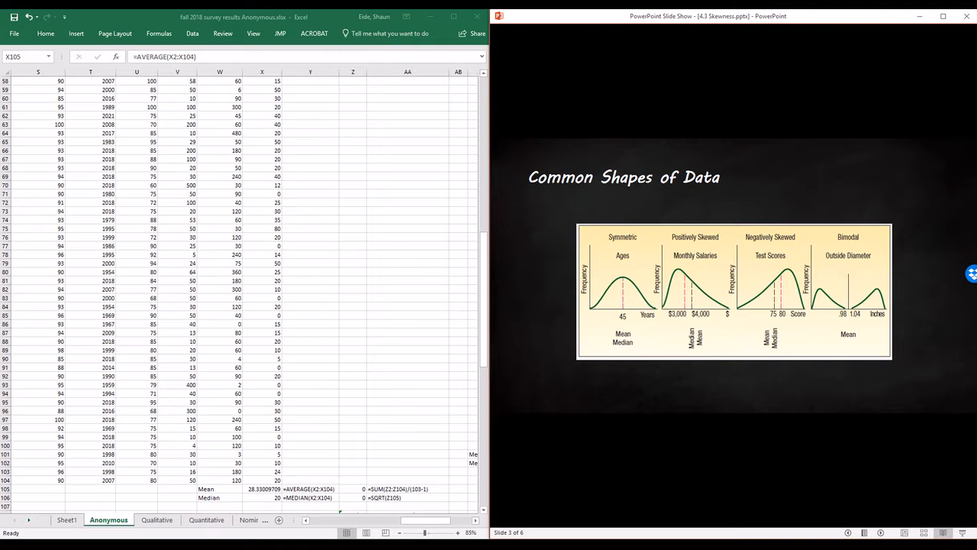
pyautogui.click(260, 494)
pyautogui.keyDown('ctrl'); pyautogui.scroll(3, 251, 498); pyautogui.keyUp('ctrl')
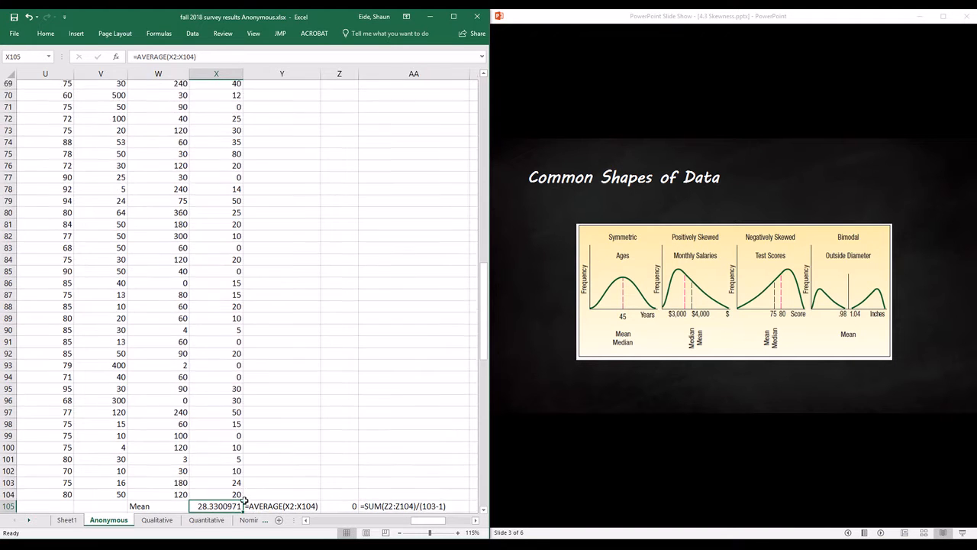
pyautogui.scroll(-2, 244, 500)
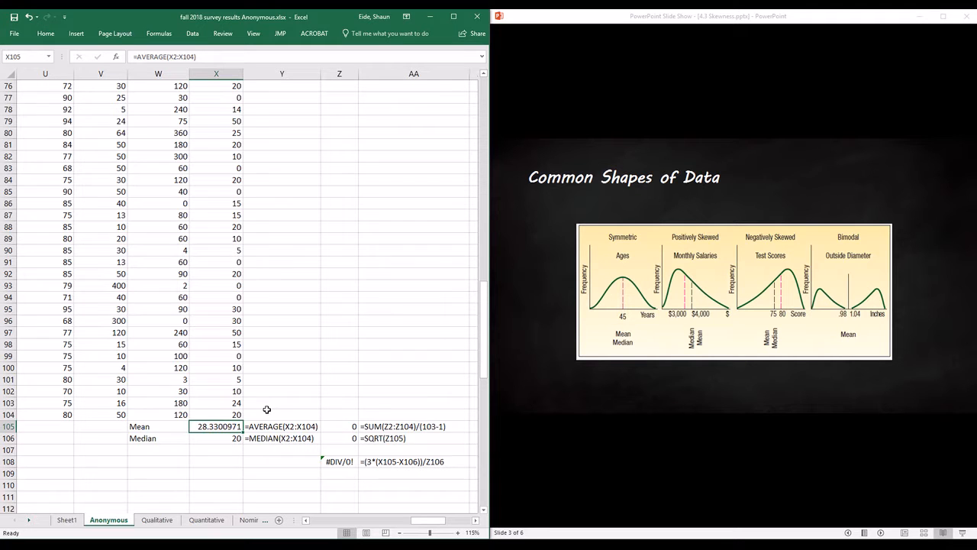
pyautogui.scroll(2, 266, 409)
pyautogui.scroll(20, 266, 409)
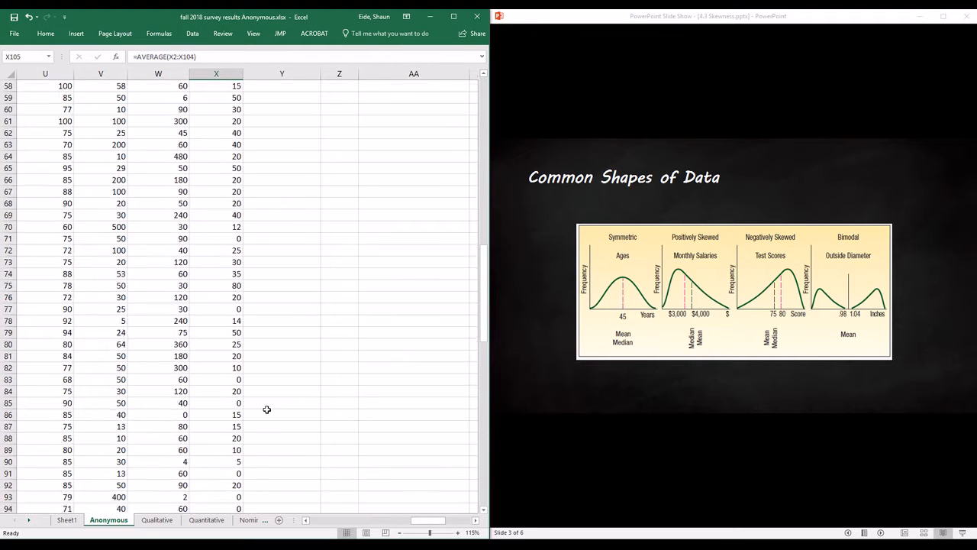
# Compute each response's deviation from the mean by entering =X104-X$105 in Y104 and filling it up to Y2
pyautogui.scroll(-20, 268, 396)
pyautogui.click(285, 344)
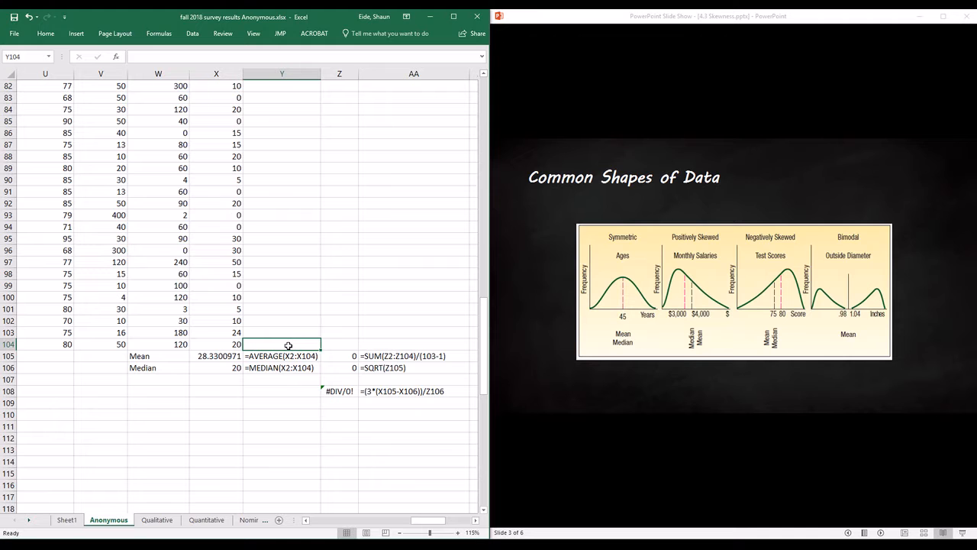
pyautogui.write('=')
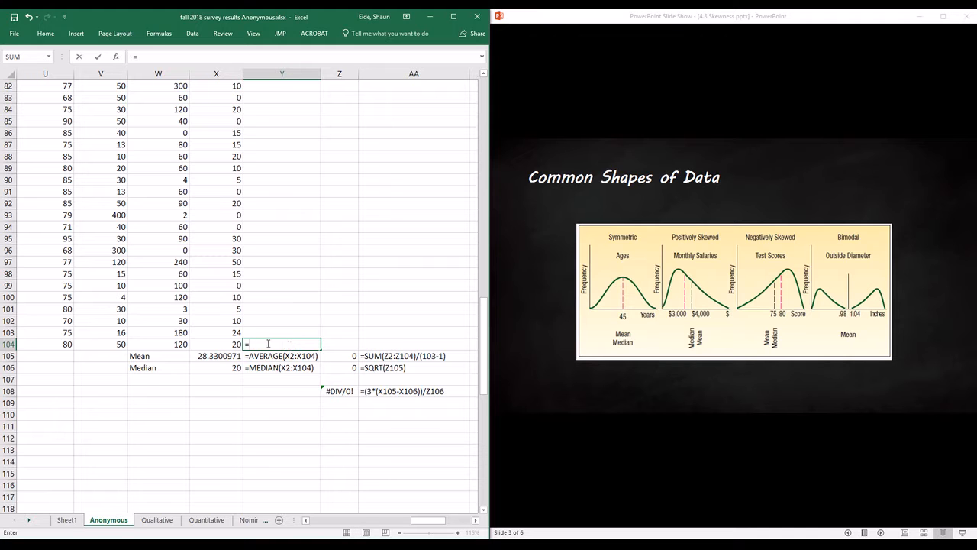
pyautogui.click(234, 344)
pyautogui.write('-')
pyautogui.click(220, 356)
pyautogui.click(278, 345)
pyautogui.write('$105')
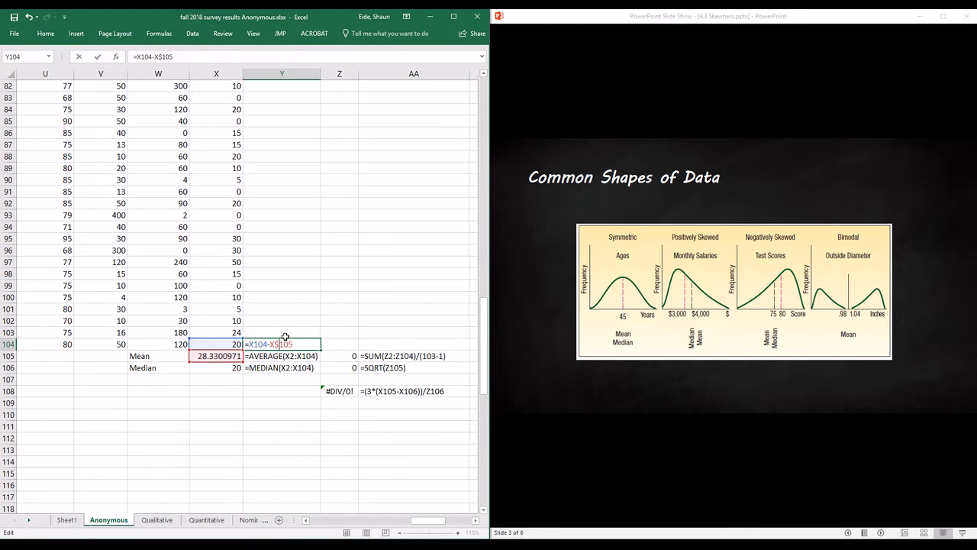
pyautogui.press('Tab')
pyautogui.click(288, 344)
pyautogui.moveTo(322, 349); pyautogui.dragTo(298, 162)
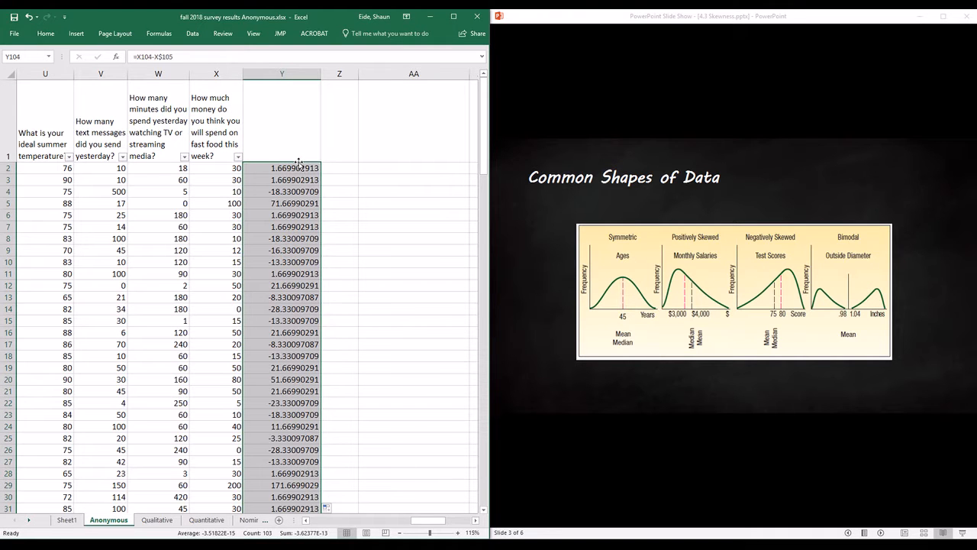
# Square the deviations by entering =Y2^2 in Z2 and filling the formula down to Z104
pyautogui.click(348, 171)
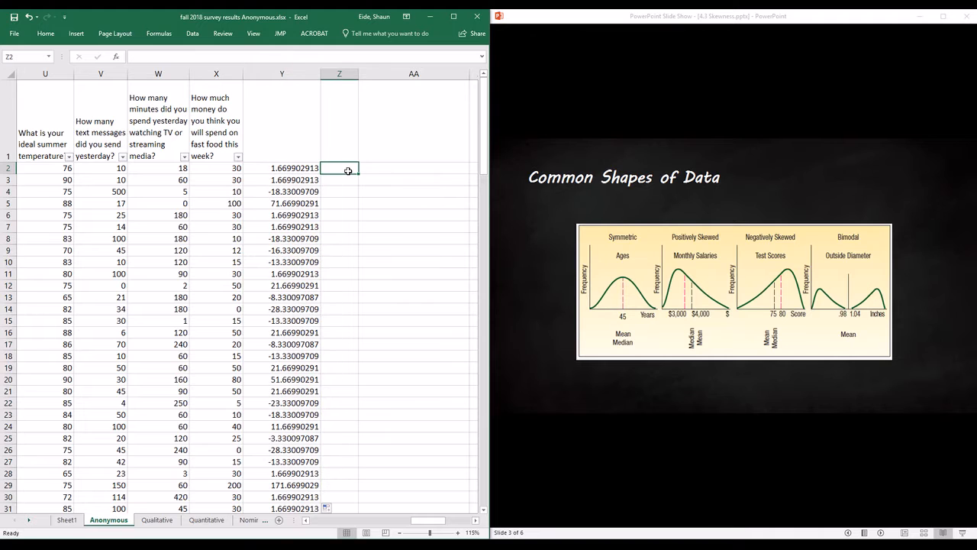
pyautogui.write('=')
pyautogui.click(296, 169)
pyautogui.write('^2')
pyautogui.press('Tab')
pyautogui.click(337, 167)
pyautogui.moveTo(358, 173); pyautogui.dragTo(339, 488)
pyautogui.moveTo(360, 491); pyautogui.dragTo(362, 473)
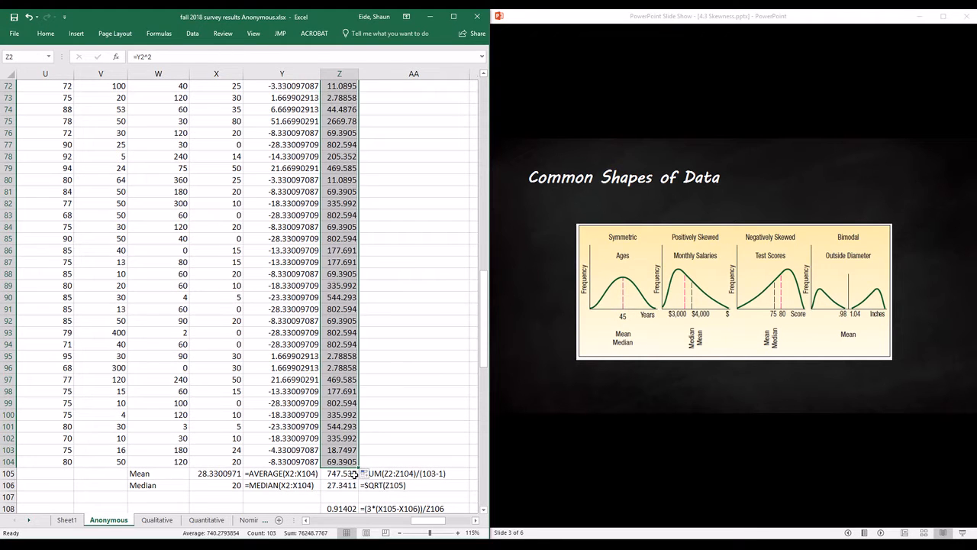
# Calculate the sample variance in Z105 with the formula =(SUM(Z2:Z104))/(103-1)
pyautogui.click(351, 474)
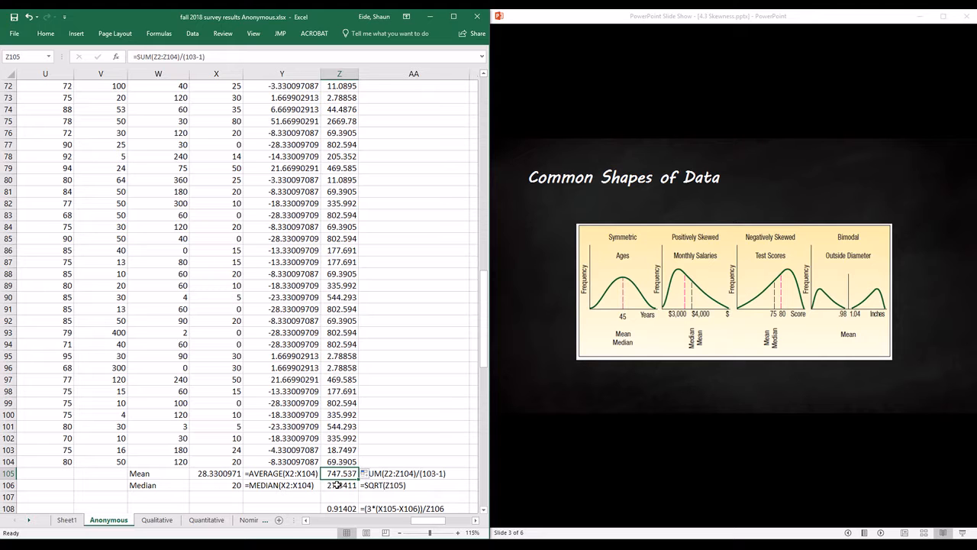
pyautogui.write('=sum(')
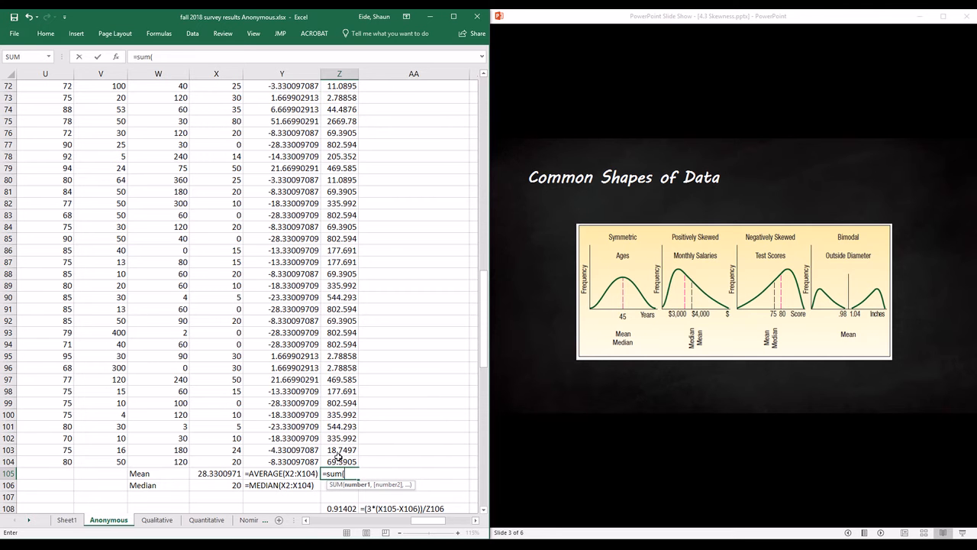
pyautogui.moveTo(339, 462); pyautogui.dragTo(338, 172)
pyautogui.press('Return')
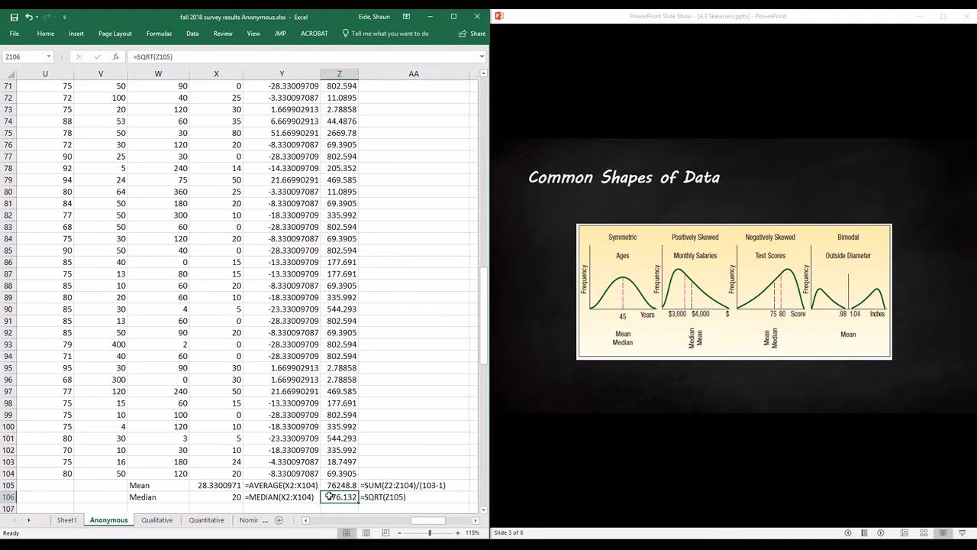
pyautogui.doubleClick(335, 485)
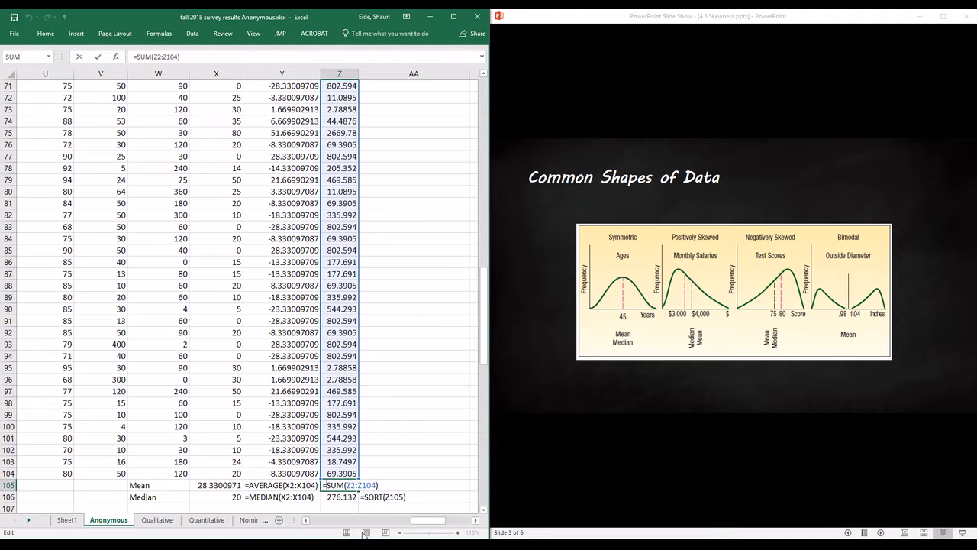
pyautogui.write('(')
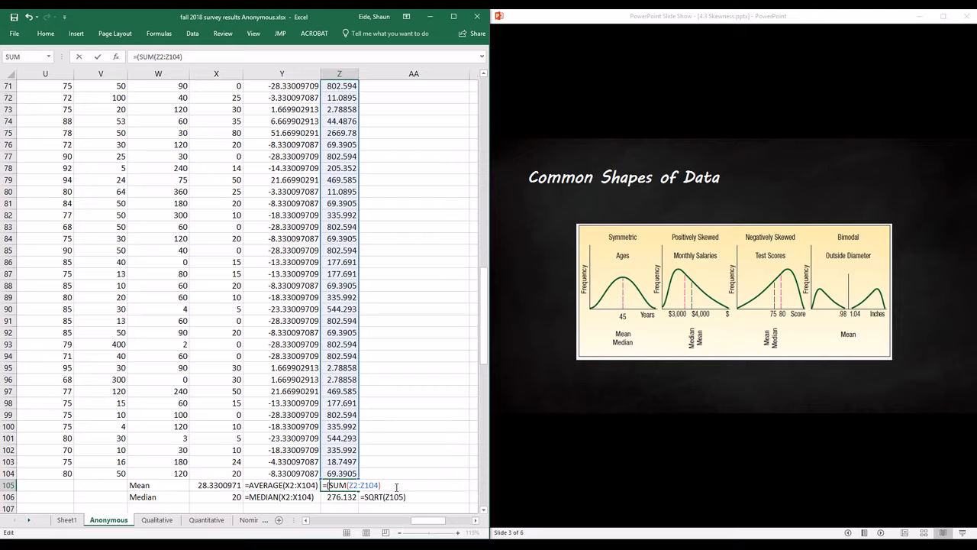
pyautogui.press('End')
pyautogui.write(')/(103-1)')
pyautogui.press('Return')
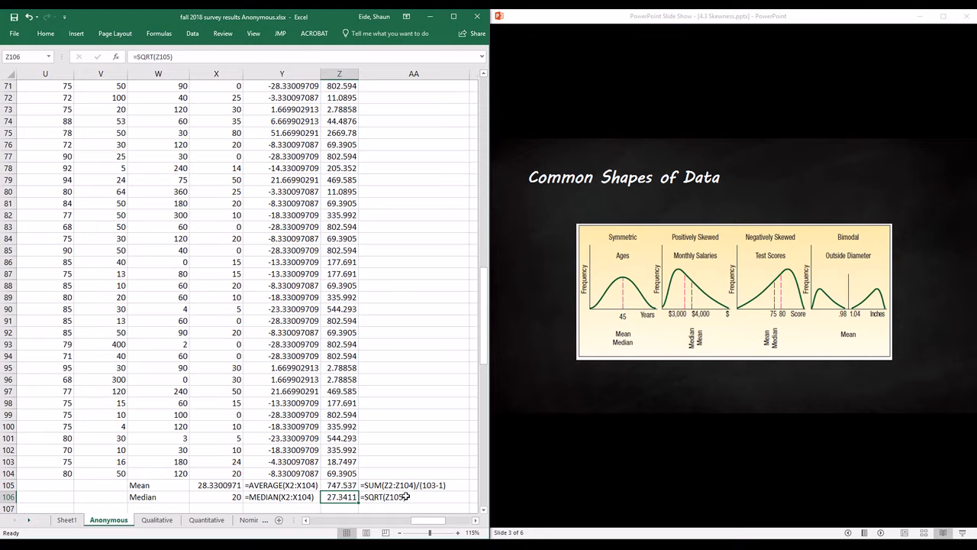
# Calculate the standard deviation in Z106 as the square root of the variance with =SQRT(Z105)
pyautogui.click(344, 489)
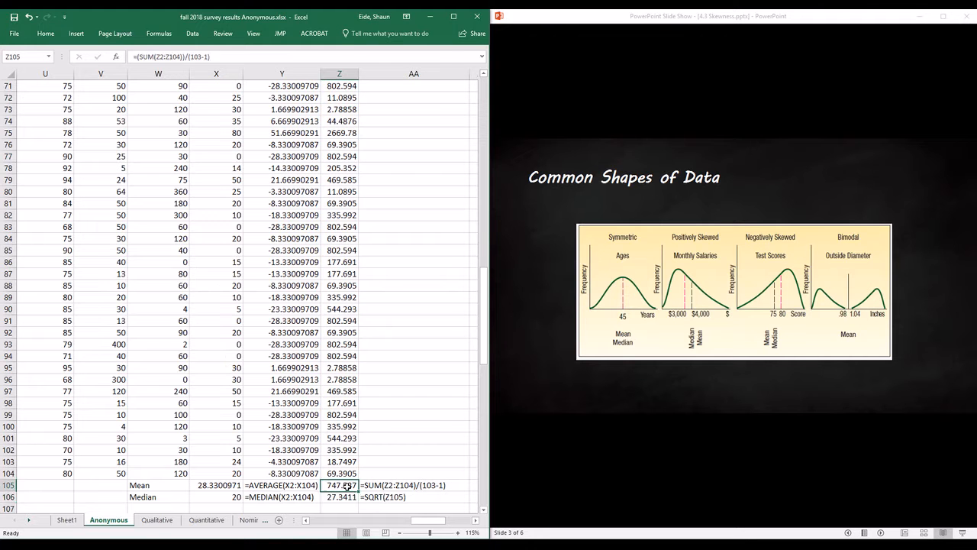
pyautogui.click(346, 497)
pyautogui.write('=sq')
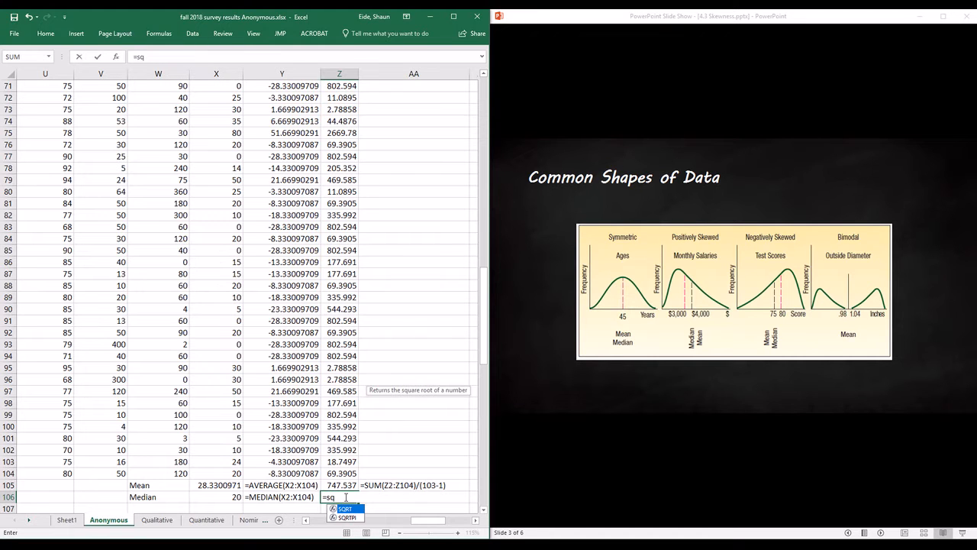
pyautogui.doubleClick(342, 509)
pyautogui.click(347, 486)
pyautogui.press('Return')
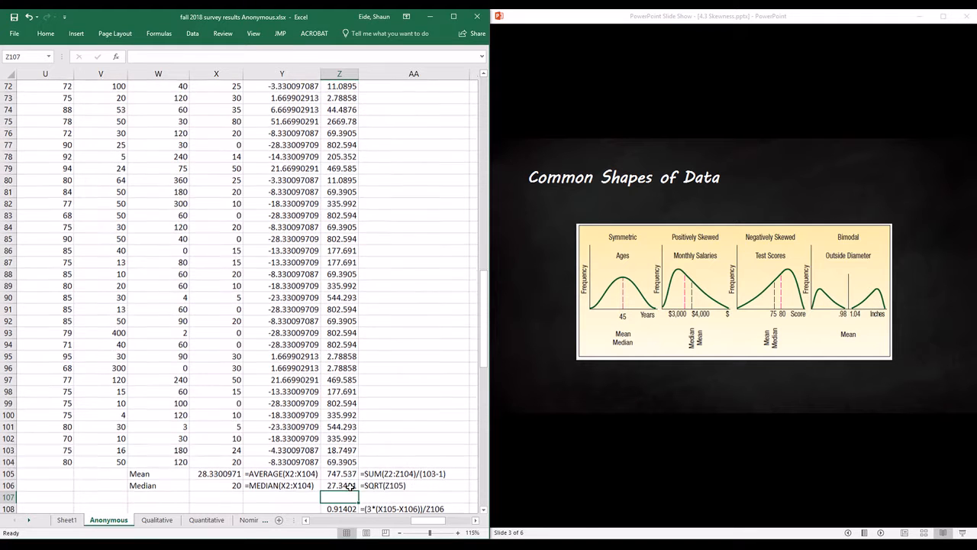
# Review the skewness formula in Z108 and the mean, median and standard deviation cells it draws on
pyautogui.scroll(-2, 353, 455)
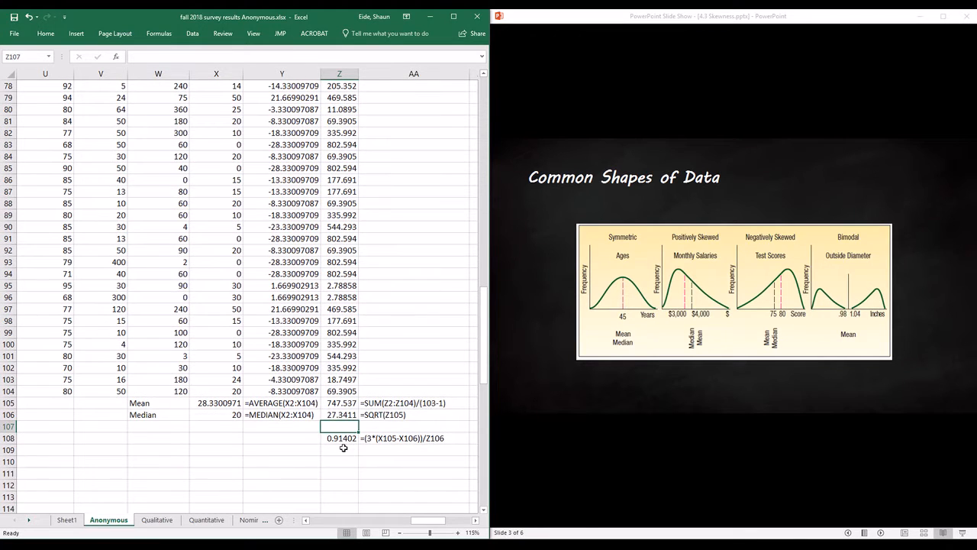
pyautogui.click(333, 438)
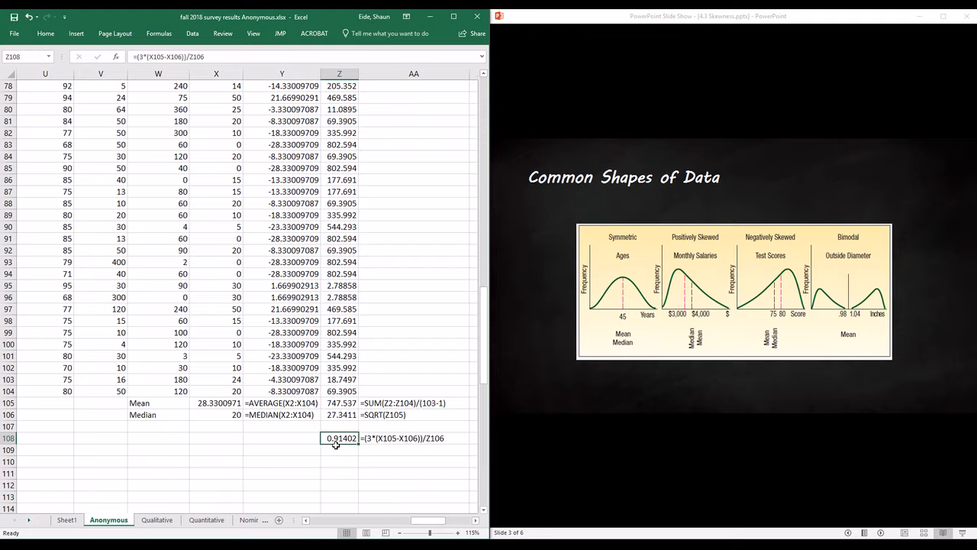
pyautogui.scroll(-1, 345, 451)
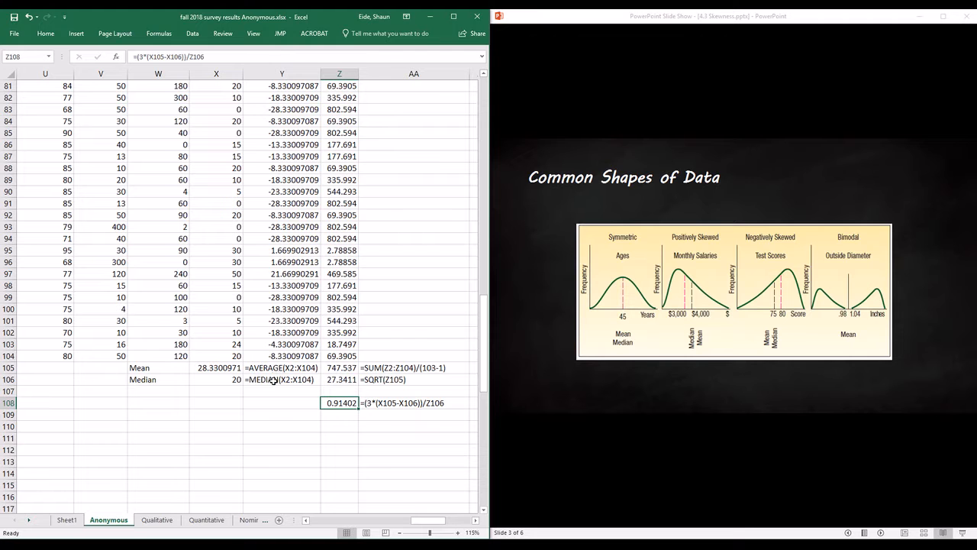
pyautogui.click(274, 378)
pyautogui.click(220, 366)
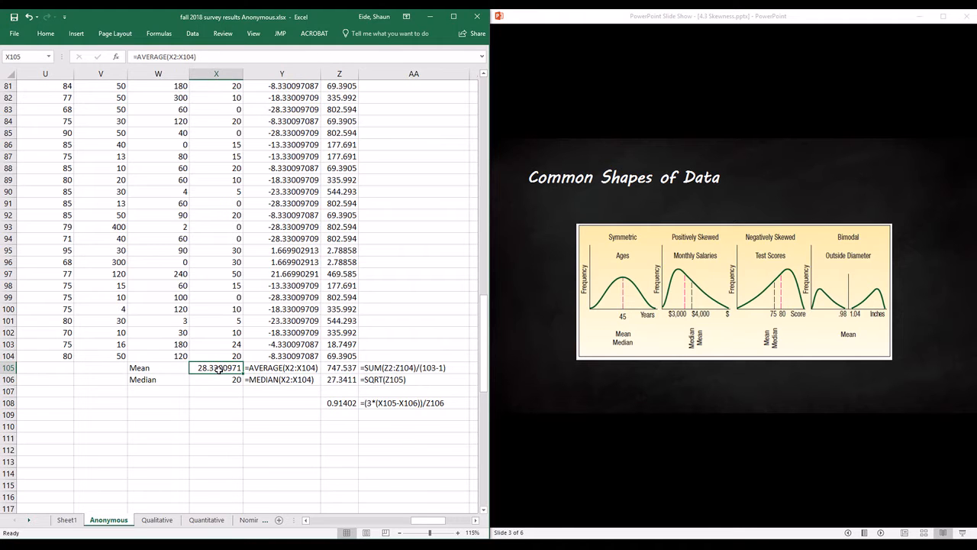
pyautogui.click(217, 379)
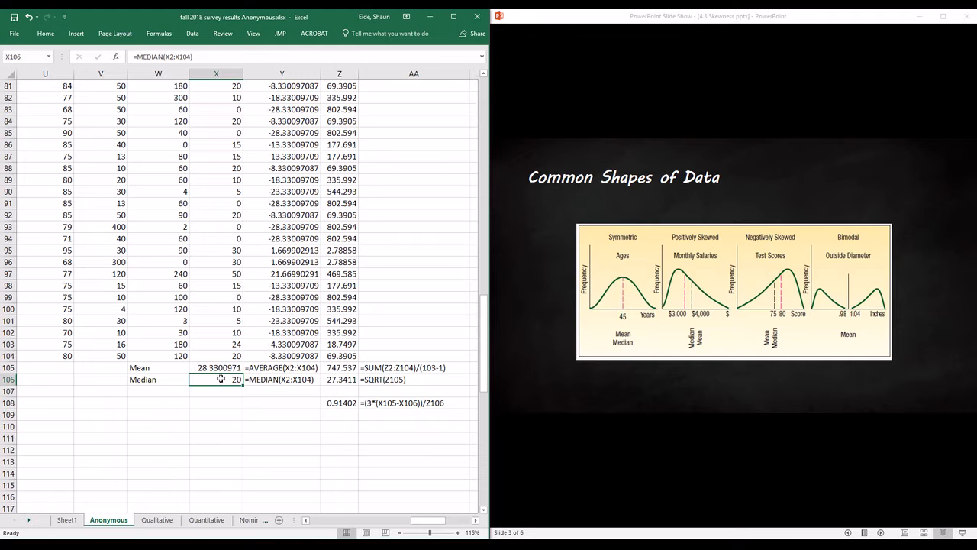
pyautogui.click(328, 379)
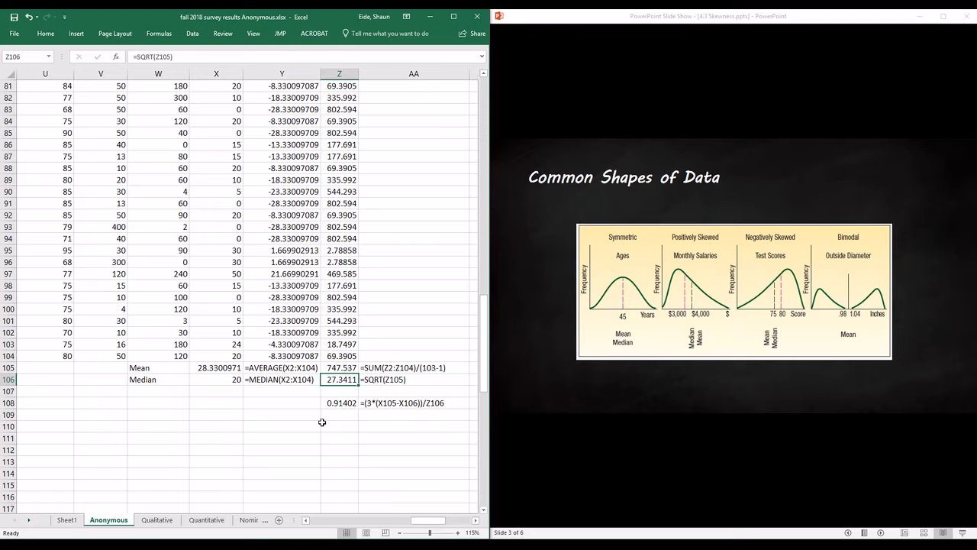
# Switch to the PowerPoint slide show and advance to the Skewness Example slide
pyautogui.click(641, 426)
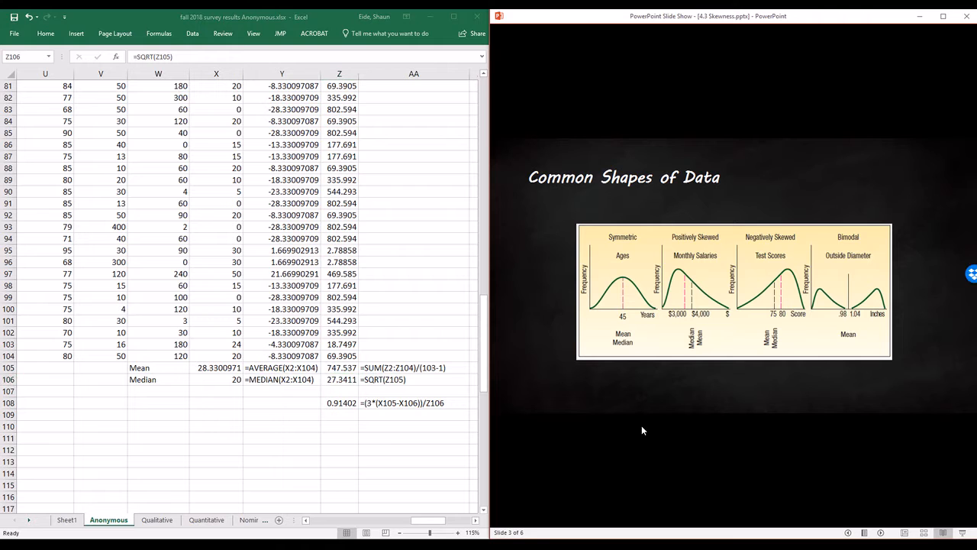
pyautogui.click(641, 425)
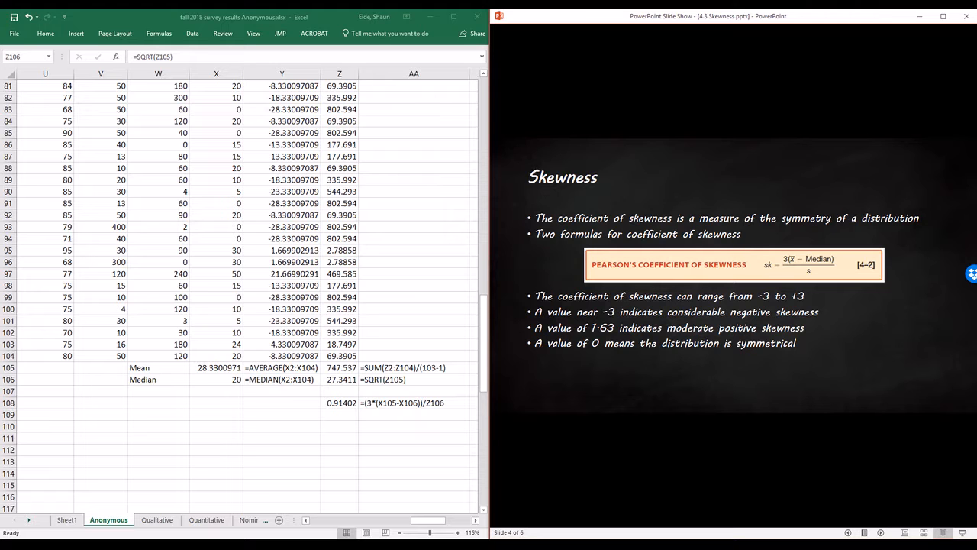
pyautogui.click(746, 336)
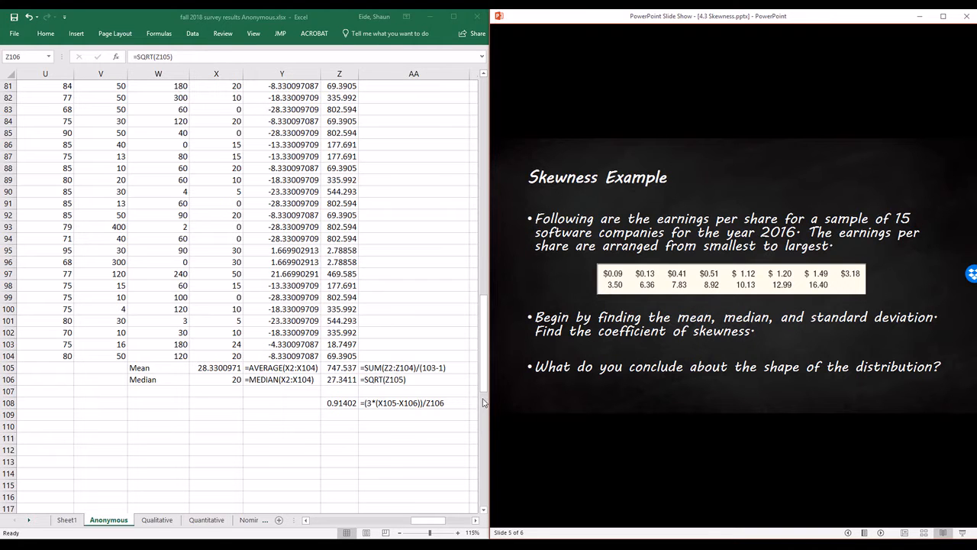
# Return to the Excel sheet and calculate the mean of the earnings per share in AD101 with AVERAGE over AD86:AD100
pyautogui.click(392, 338)
pyautogui.click(396, 345)
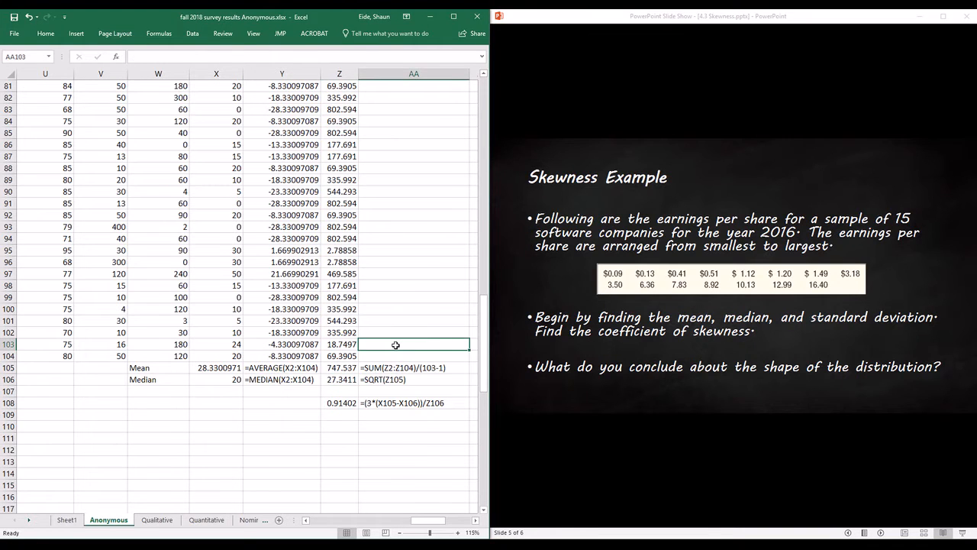
pyautogui.press('Right')
pyautogui.press('Right')
pyautogui.press('Right')
pyautogui.press('Right')
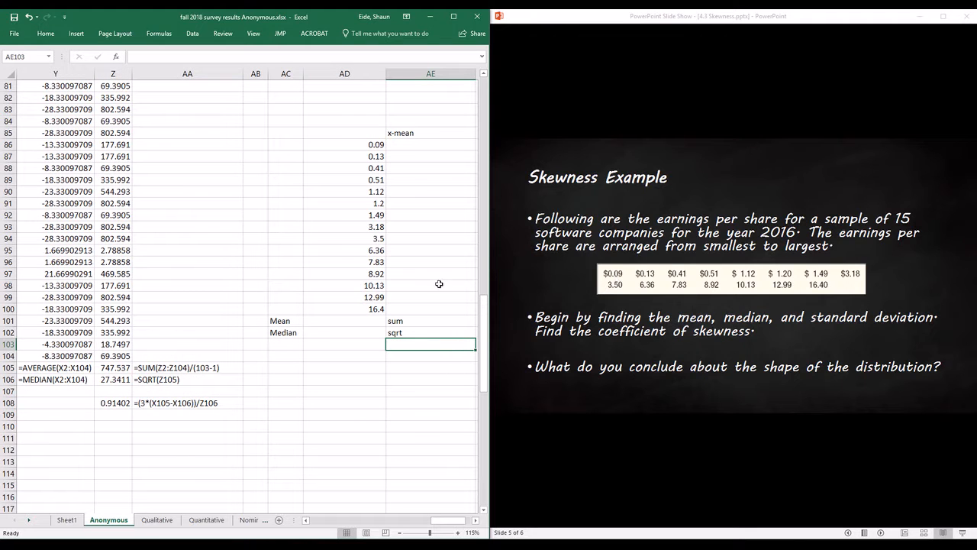
pyautogui.moveTo(357, 145); pyautogui.dragTo(355, 309)
pyautogui.click(345, 322)
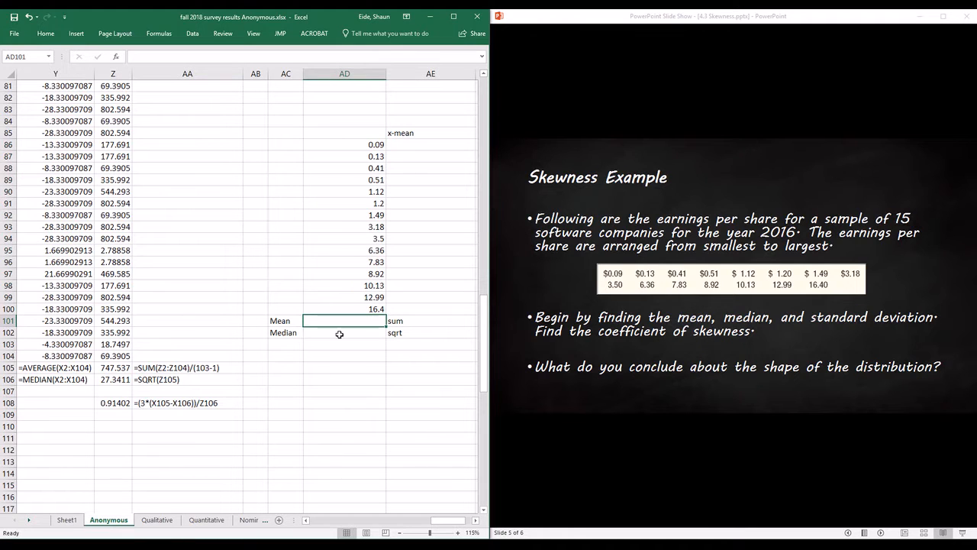
pyautogui.write('=ave')
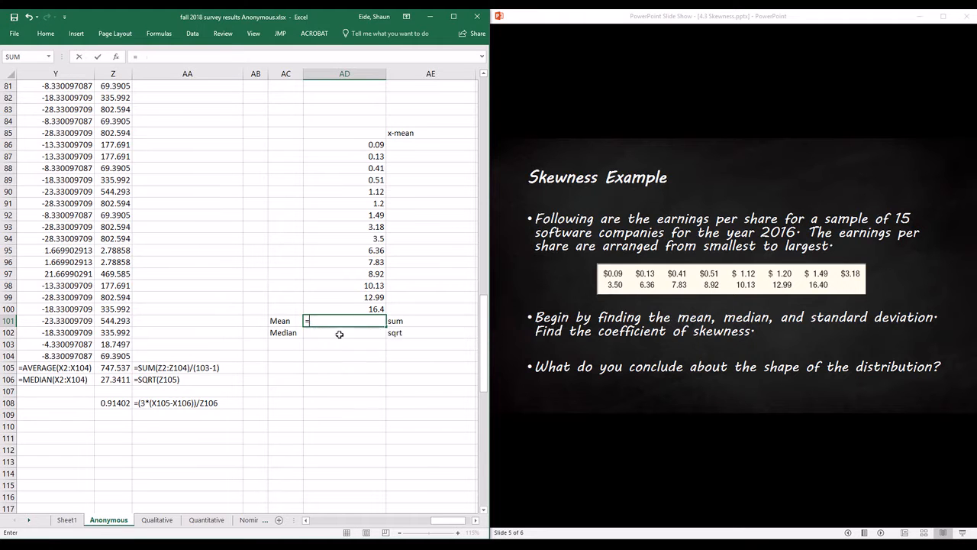
pyautogui.write('age')
pyautogui.press('BackSpace')
pyautogui.press('BackSpace')
pyautogui.press('BackSpace')
pyautogui.write('rage(')
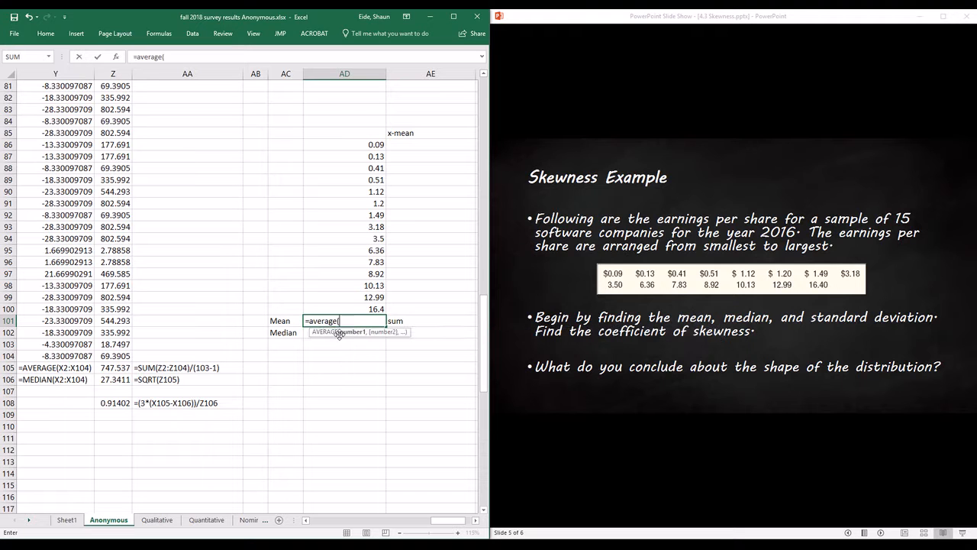
pyautogui.moveTo(353, 307); pyautogui.dragTo(366, 144)
pyautogui.press('Return')
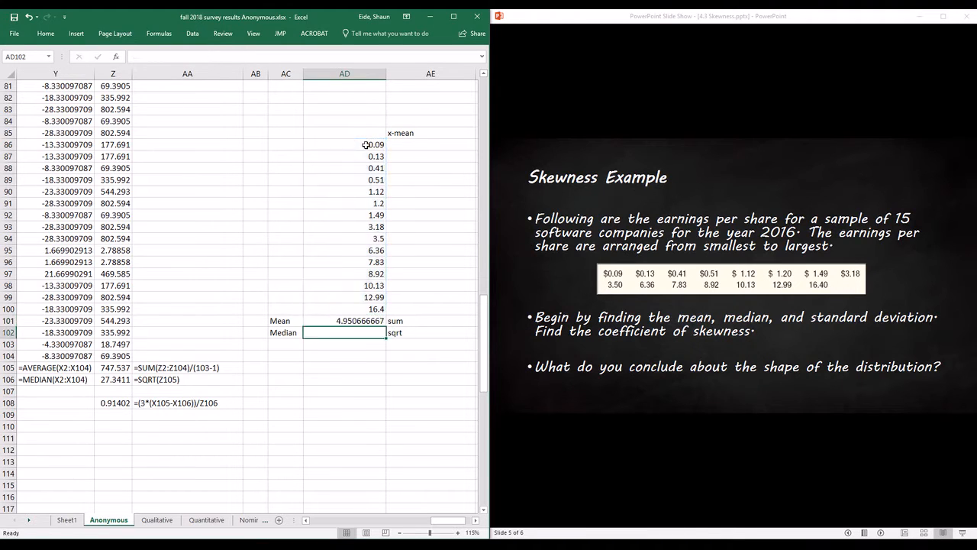
# Calculate the median of the earnings per share in AD102 using the MEDIAN function on the data above the mean
pyautogui.write('=median)(')
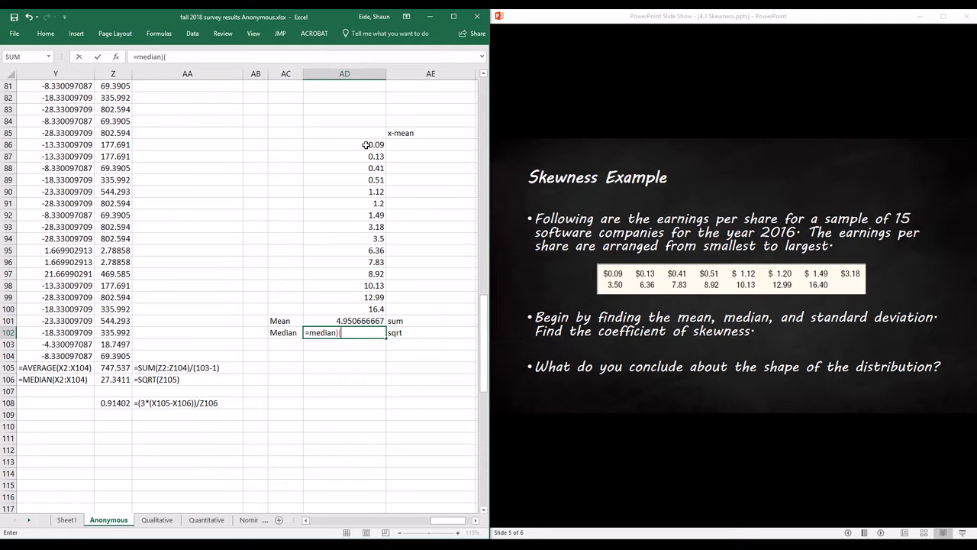
pyautogui.press('BackSpace')
pyautogui.press('BackSpace')
pyautogui.write('(')
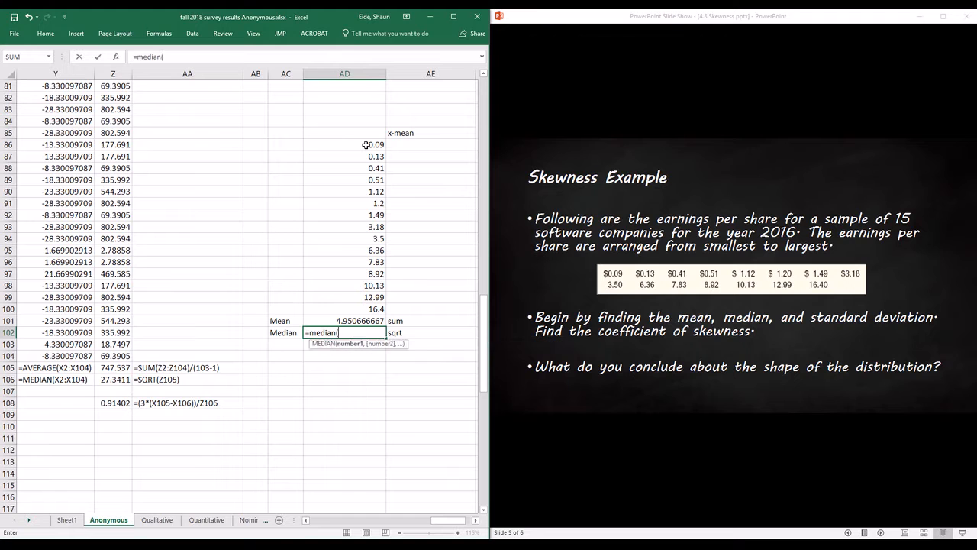
pyautogui.moveTo(368, 308); pyautogui.dragTo(349, 138)
pyautogui.write(')')
pyautogui.press('Return')
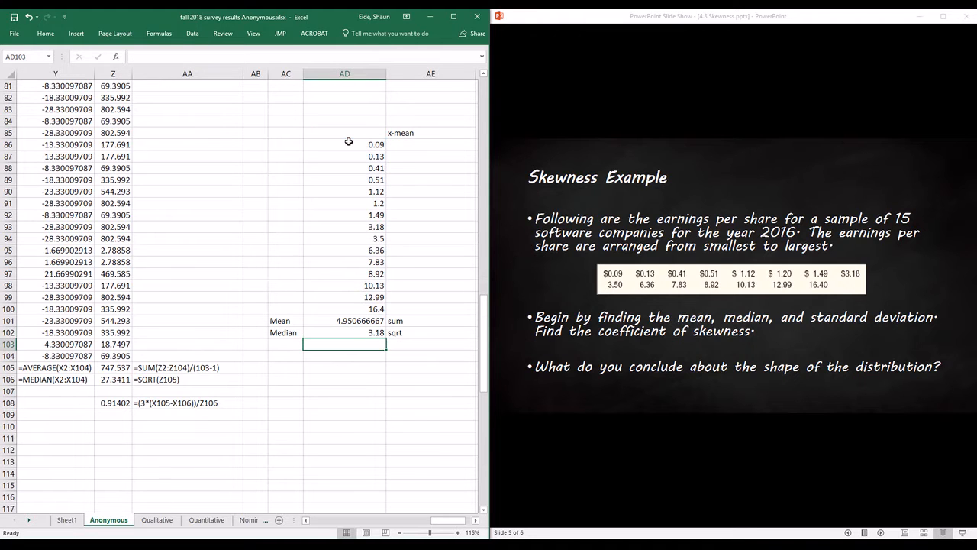
# Compute each earnings value's deviation from the mean by entering =AD100-AD$101 in AE100 and filling it up to AE86
pyautogui.click(420, 305)
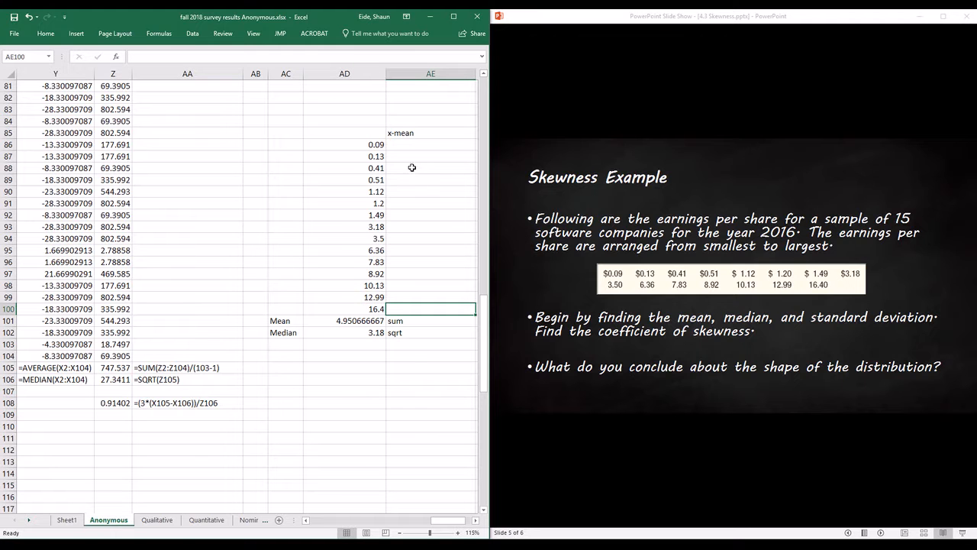
pyautogui.write('=')
pyautogui.click(367, 308)
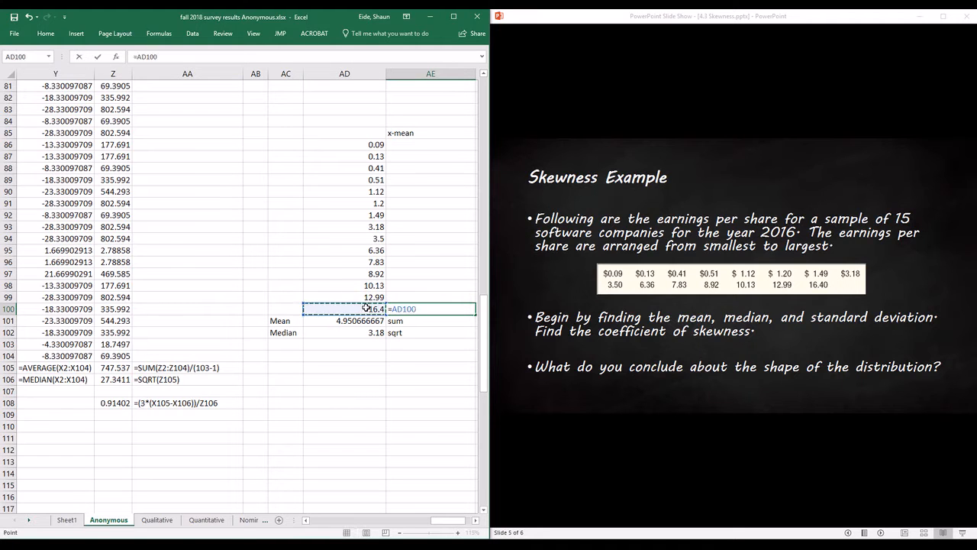
pyautogui.write('-')
pyautogui.click(359, 322)
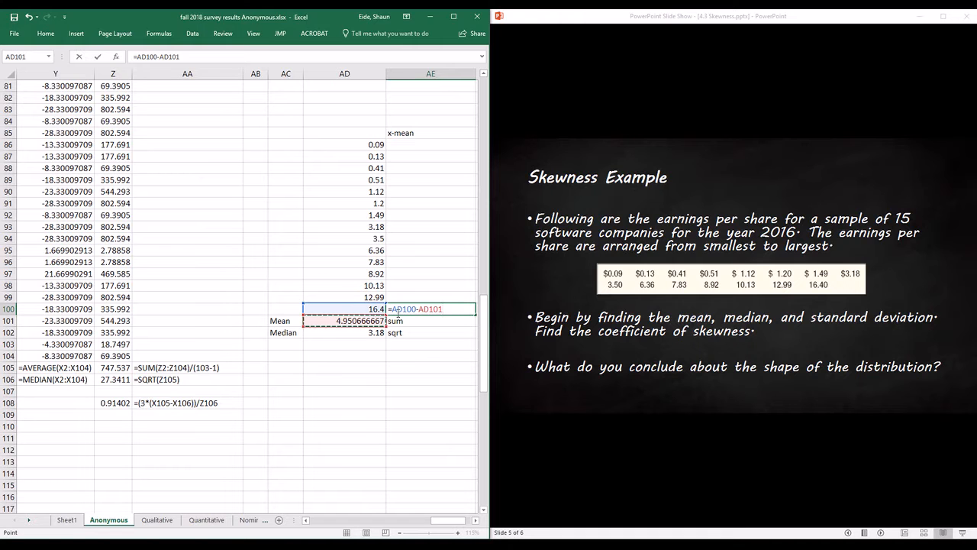
pyautogui.click(428, 309)
pyautogui.write('$')
pyautogui.press('Tab')
pyautogui.click(382, 302)
pyautogui.click(382, 309)
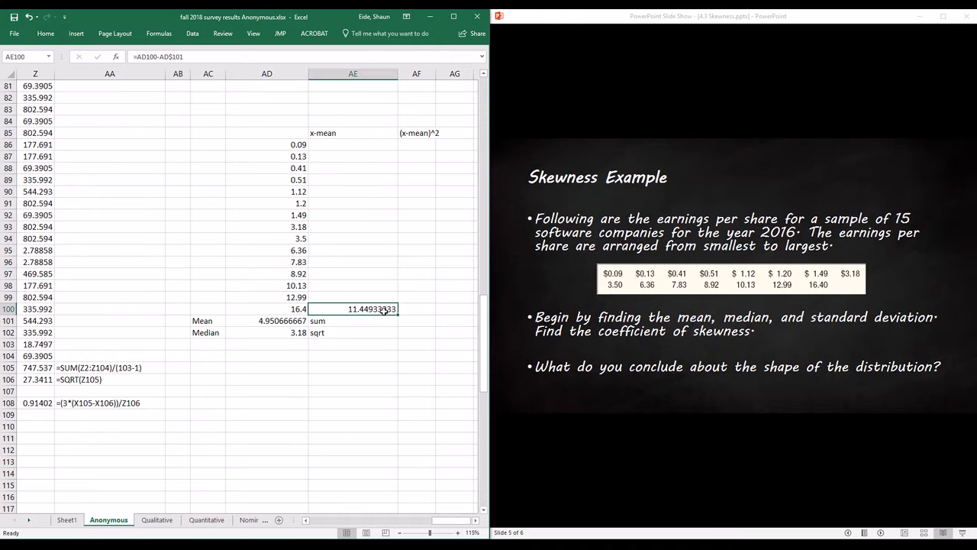
pyautogui.moveTo(398, 313); pyautogui.dragTo(369, 146)
pyautogui.click(357, 156)
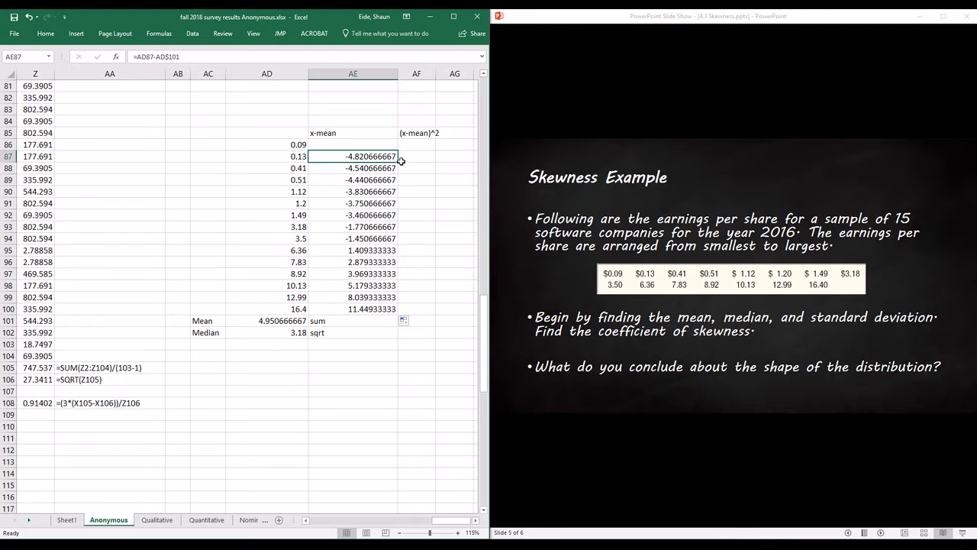
pyautogui.moveTo(398, 160); pyautogui.dragTo(396, 146)
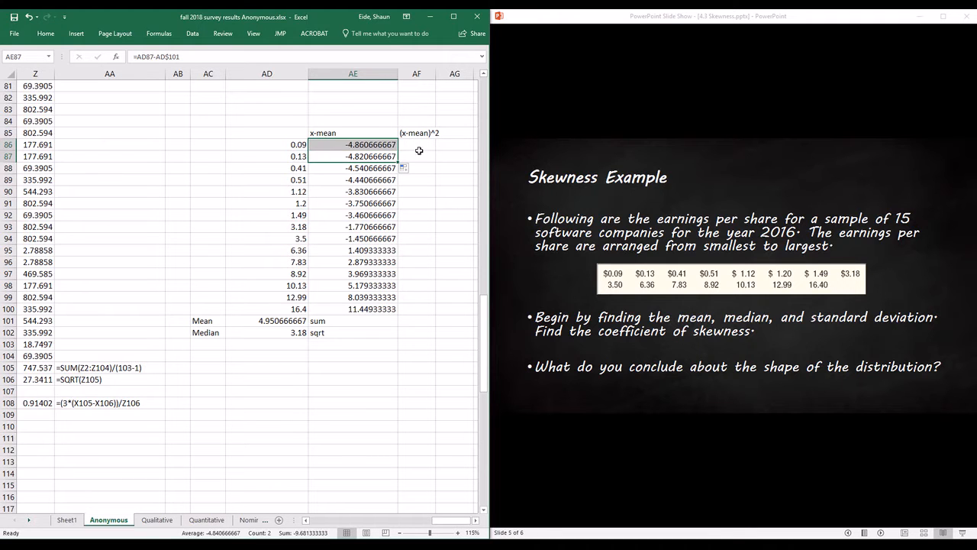
# Square the deviations by entering =AE86^2 in AF86 and filling the formula down to AF100
pyautogui.click(412, 146)
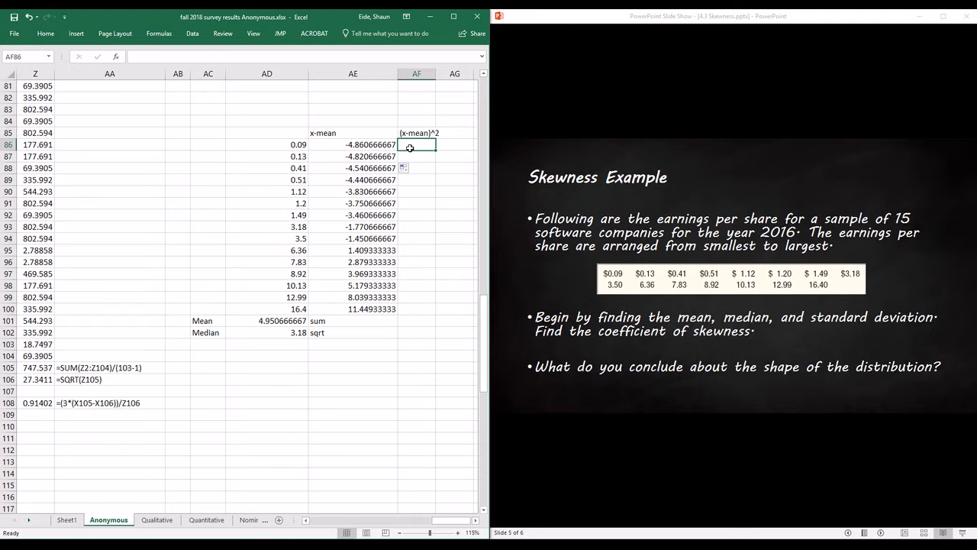
pyautogui.write('=')
pyautogui.click(345, 144)
pyautogui.write('^2')
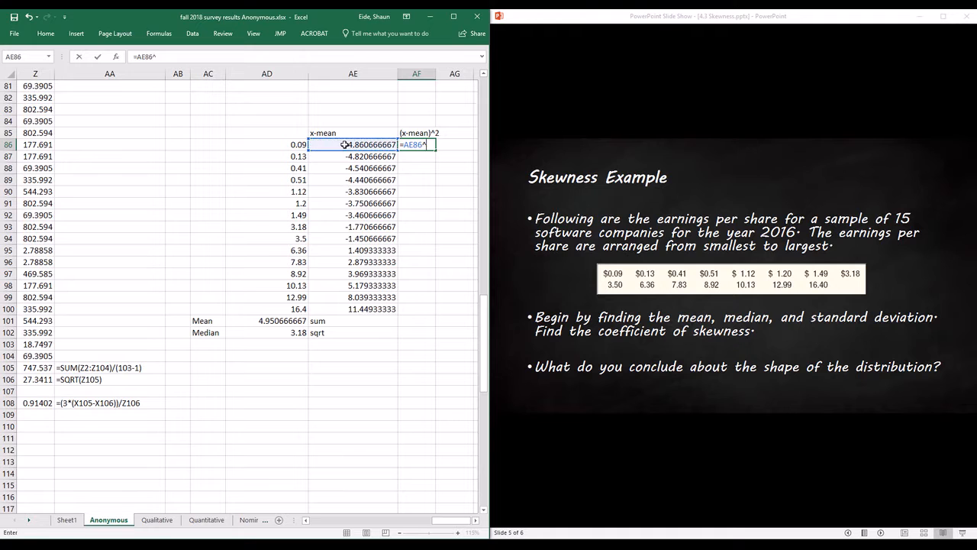
pyautogui.press('Return')
pyautogui.click(422, 150)
pyautogui.moveTo(435, 150); pyautogui.dragTo(421, 309)
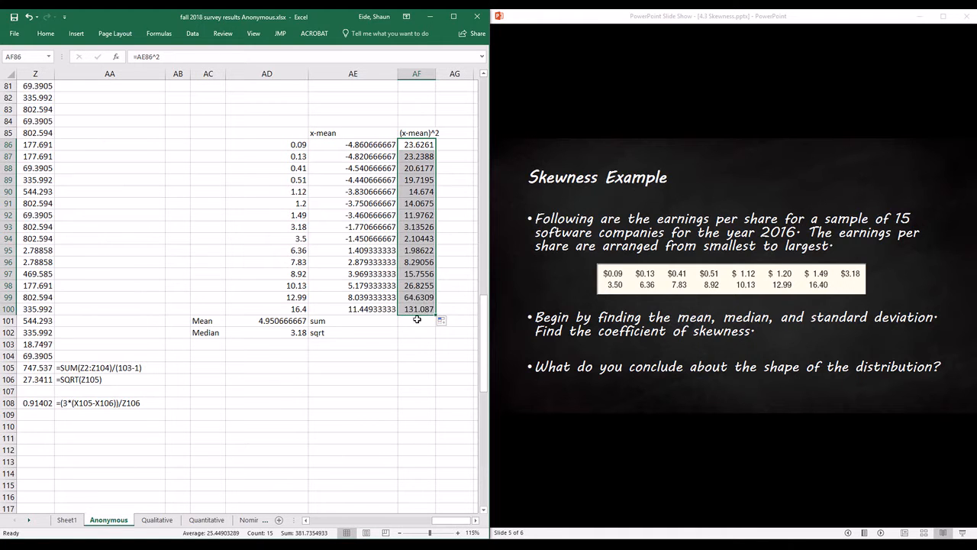
# Calculate the sample variance in AF101 with =(SUM(AF86:AF100)/(15-1)), accepting the proposed formula correction
pyautogui.click(415, 320)
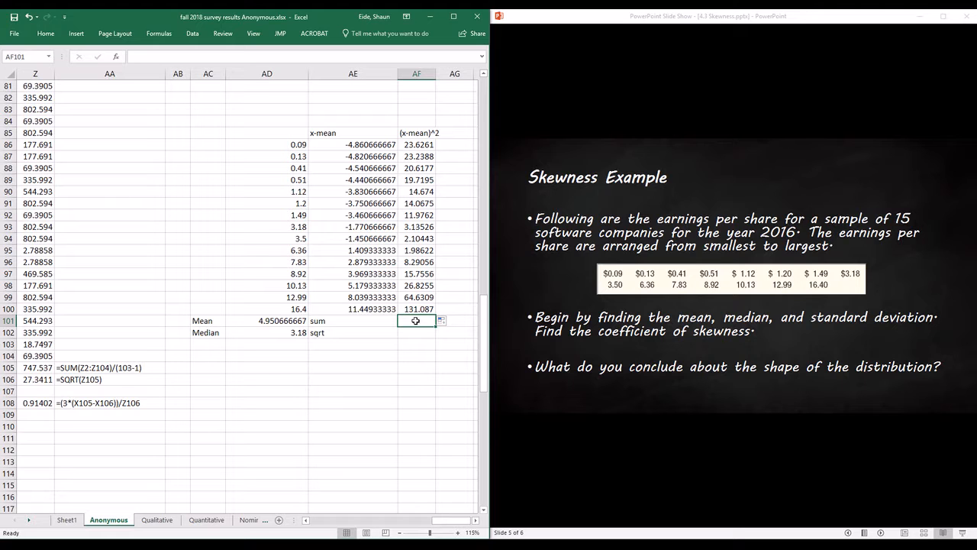
pyautogui.write('=sum')
pyautogui.press('BackSpace')
pyautogui.press('BackSpace')
pyautogui.press('BackSpace')
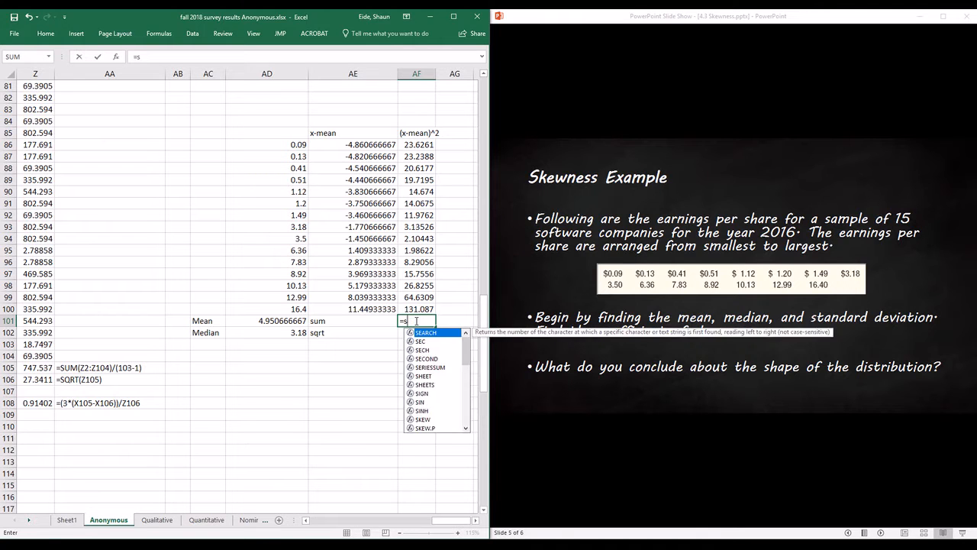
pyautogui.write('(sum')
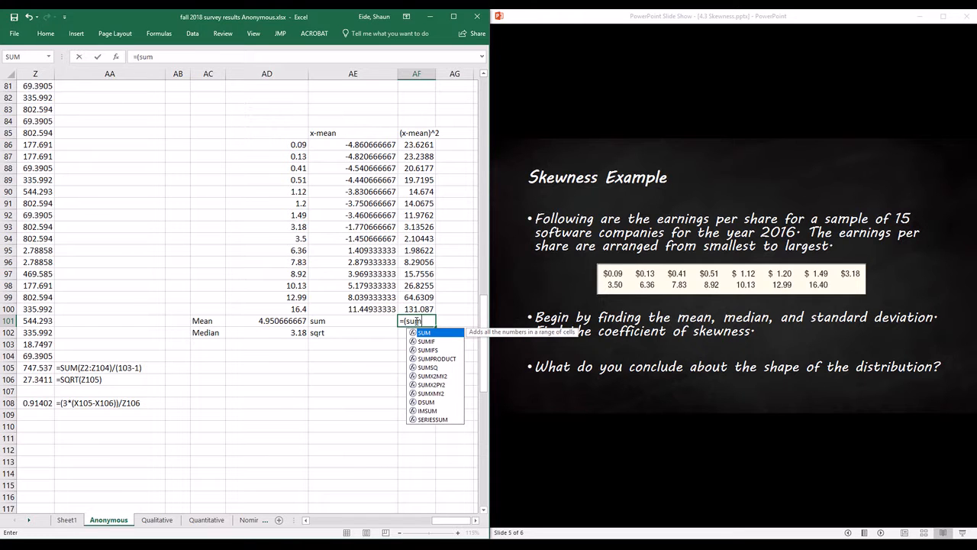
pyautogui.write('(')
pyautogui.moveTo(418, 308); pyautogui.dragTo(422, 147)
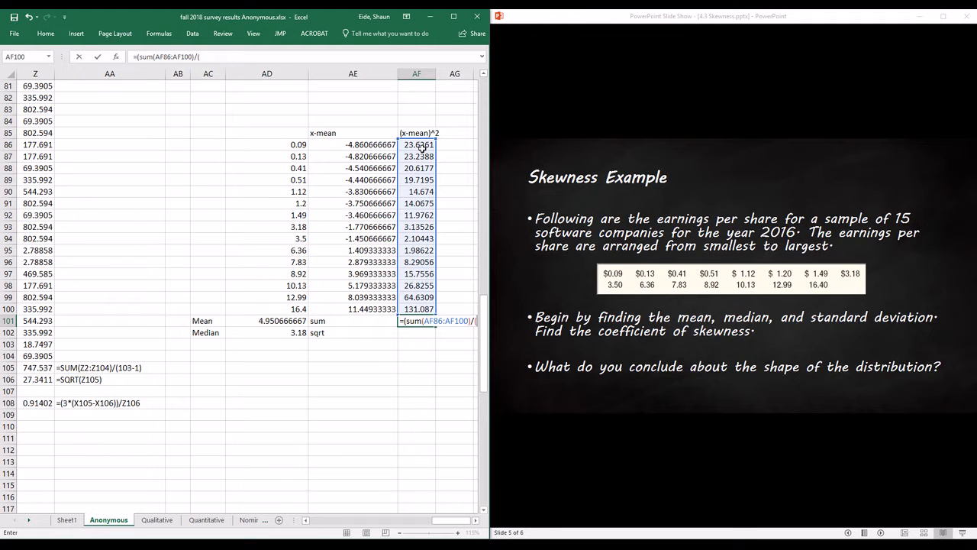
pyautogui.write('15-1')
pyautogui.press('Return')
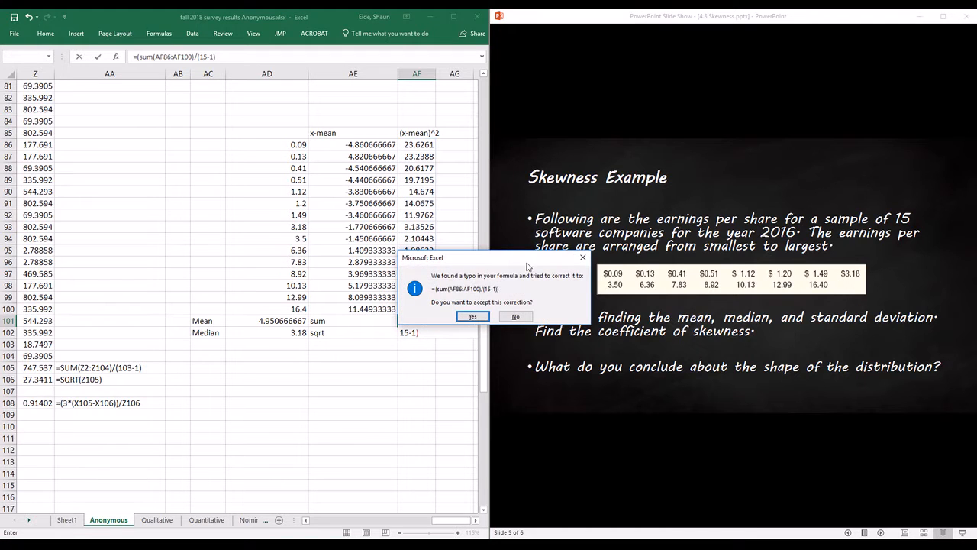
pyautogui.click(471, 316)
# Widen the Excel window and calculate the standard deviation in AF102 with =SQRT(AF101)
pyautogui.moveTo(489, 341); pyautogui.dragTo(553, 341)
pyautogui.click(418, 320)
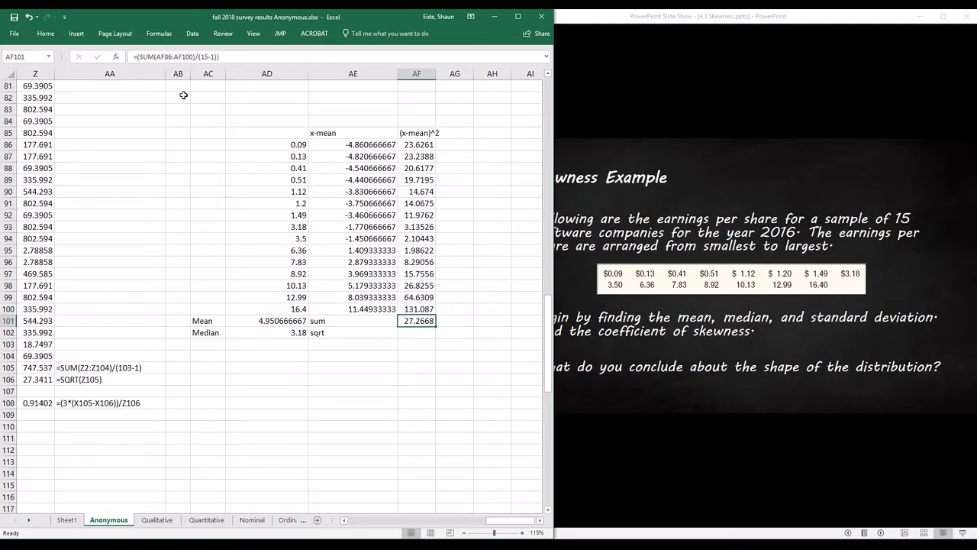
pyautogui.click(418, 332)
pyautogui.write('=sqrt(')
pyautogui.click(420, 321)
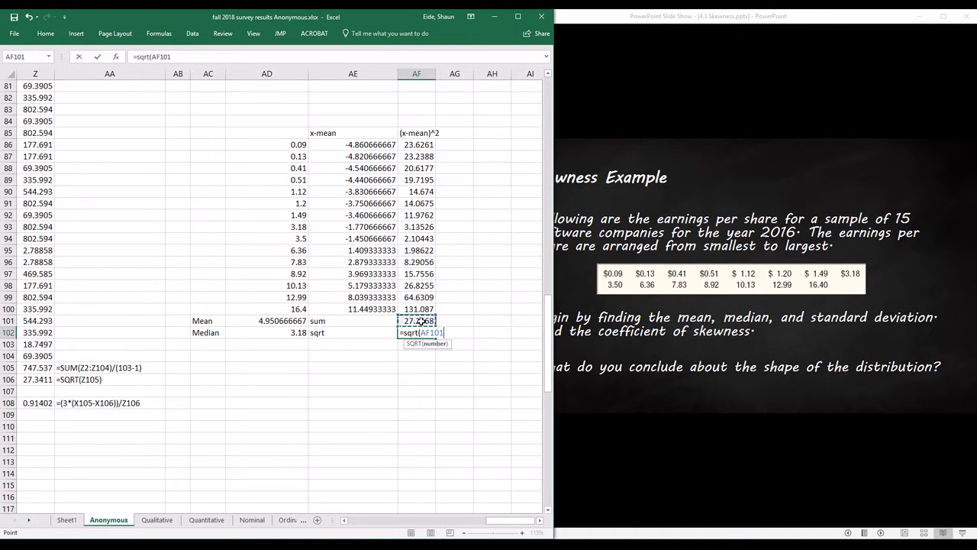
pyautogui.press('Return')
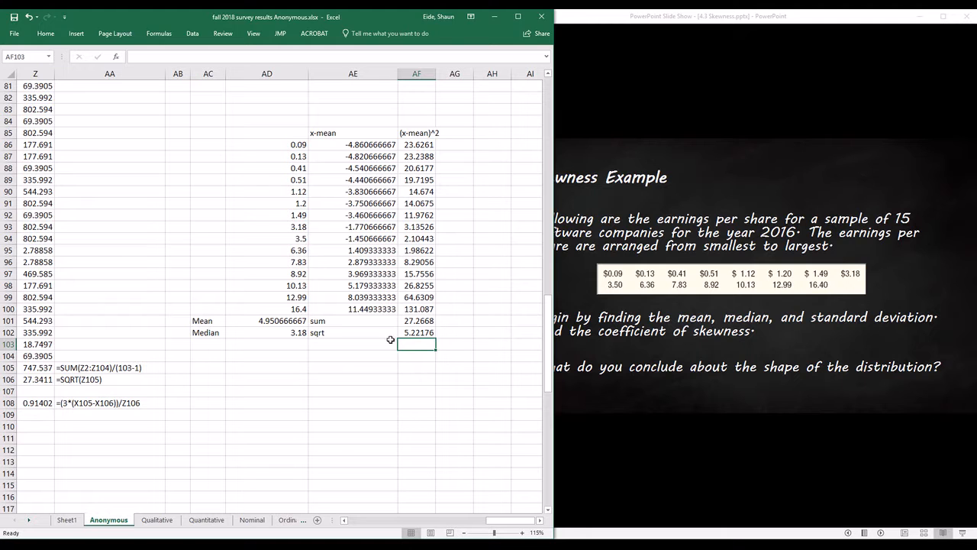
# Calculate Pearson's coefficient of skewness for the earnings data in AE103 with =(3*(AD101-AD102))/AF102
pyautogui.click(354, 339)
pyautogui.press('Up')
pyautogui.press('Up')
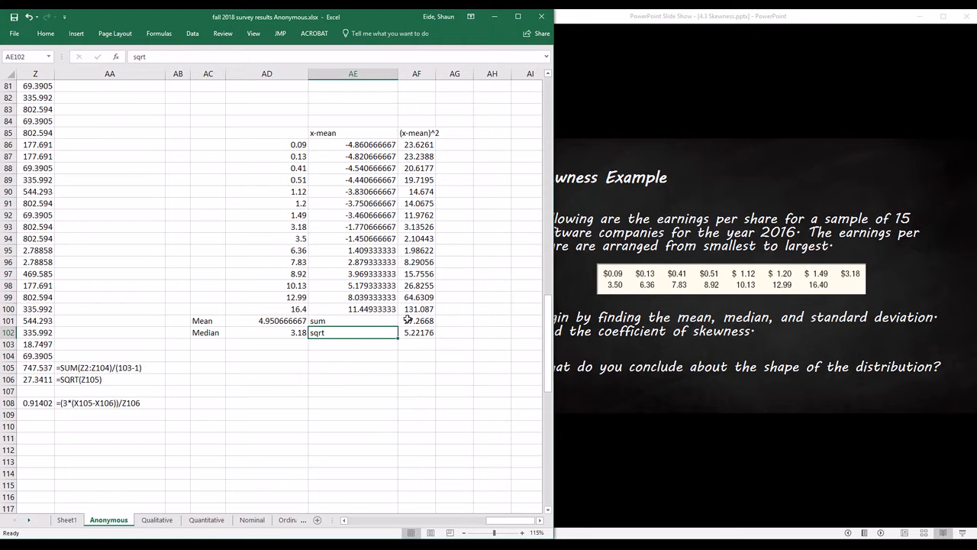
pyautogui.press('Right')
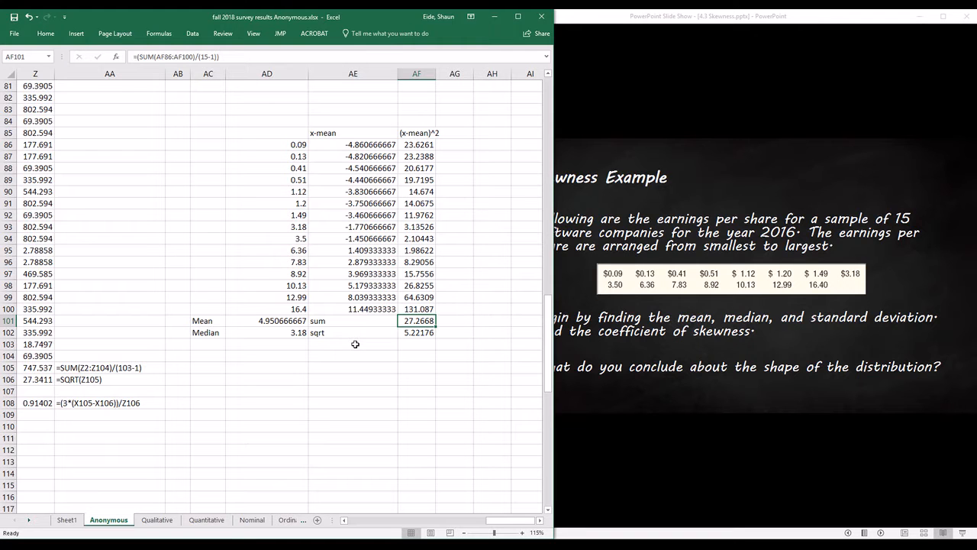
pyautogui.click(355, 345)
pyautogui.write('=(3*')
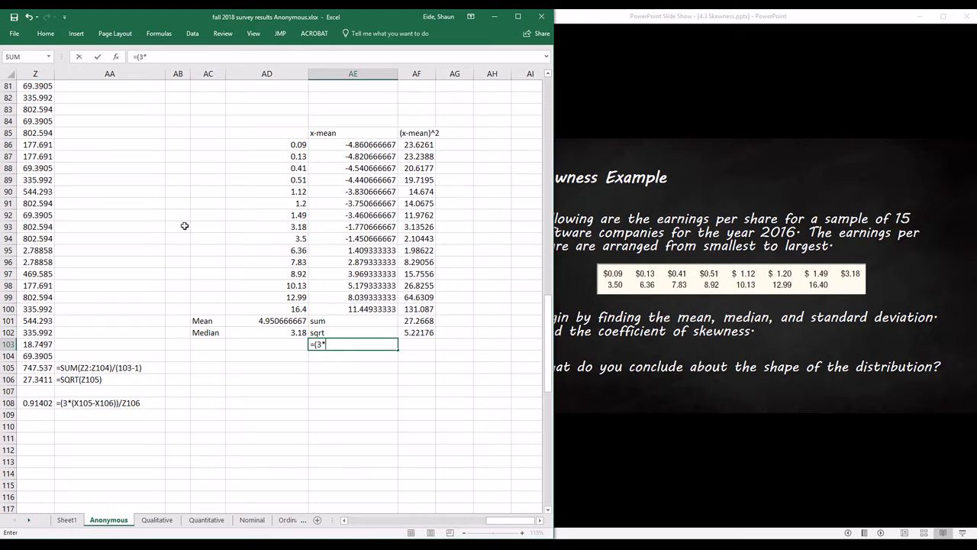
pyautogui.write('(')
pyautogui.click(290, 320)
pyautogui.write('-')
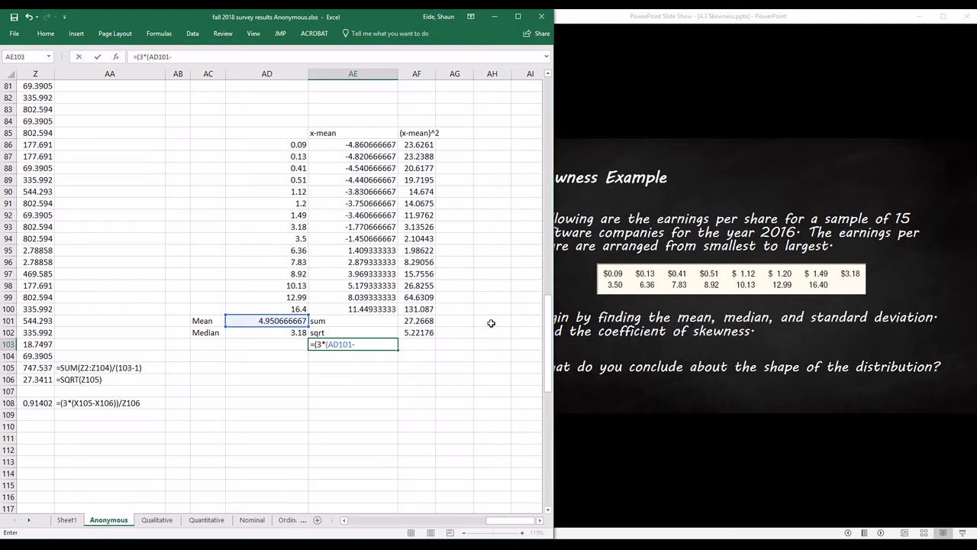
pyautogui.click(259, 334)
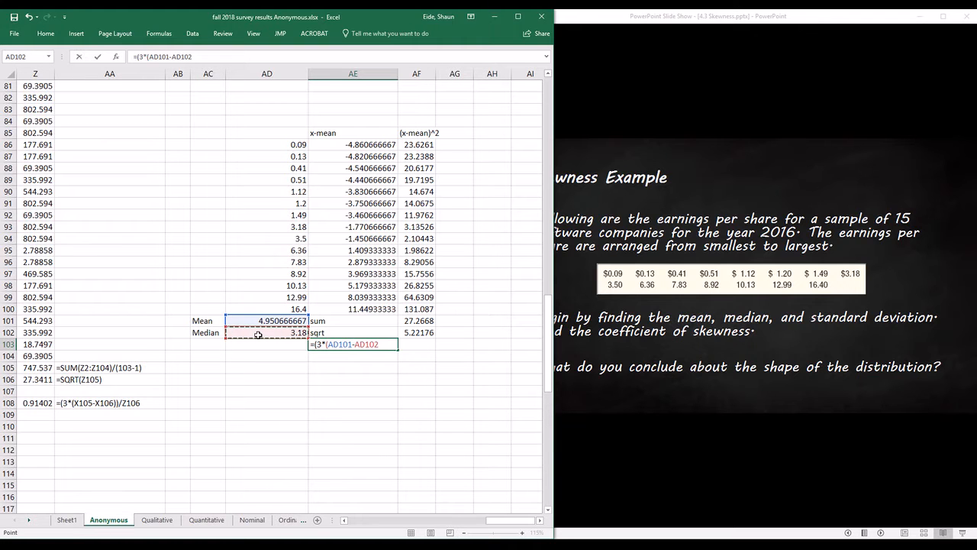
pyautogui.write(')/')
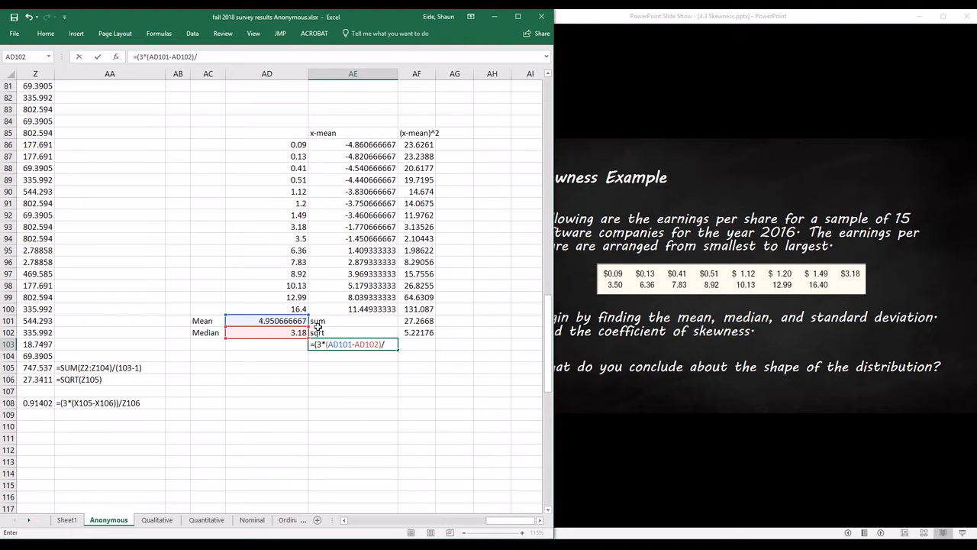
pyautogui.write(')/')
pyautogui.click(416, 332)
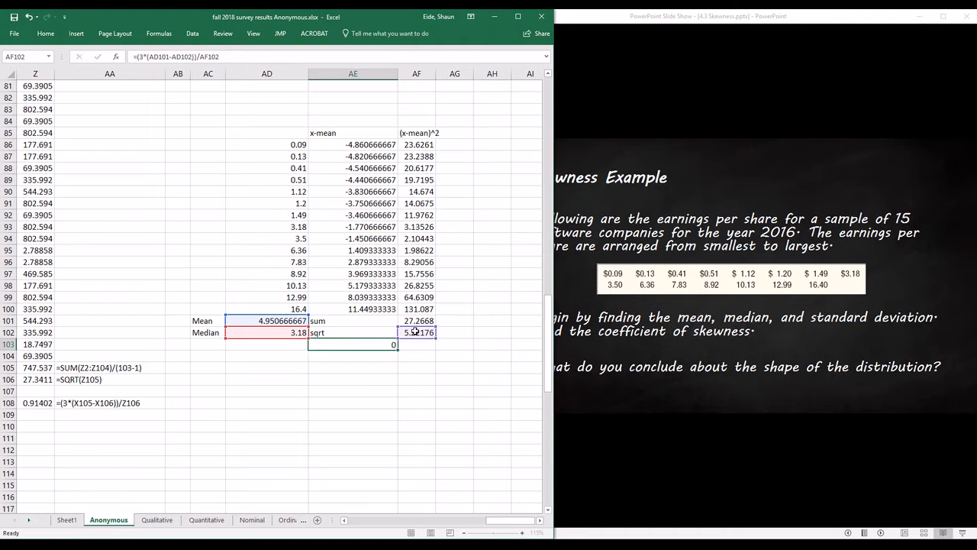
pyautogui.press('Return')
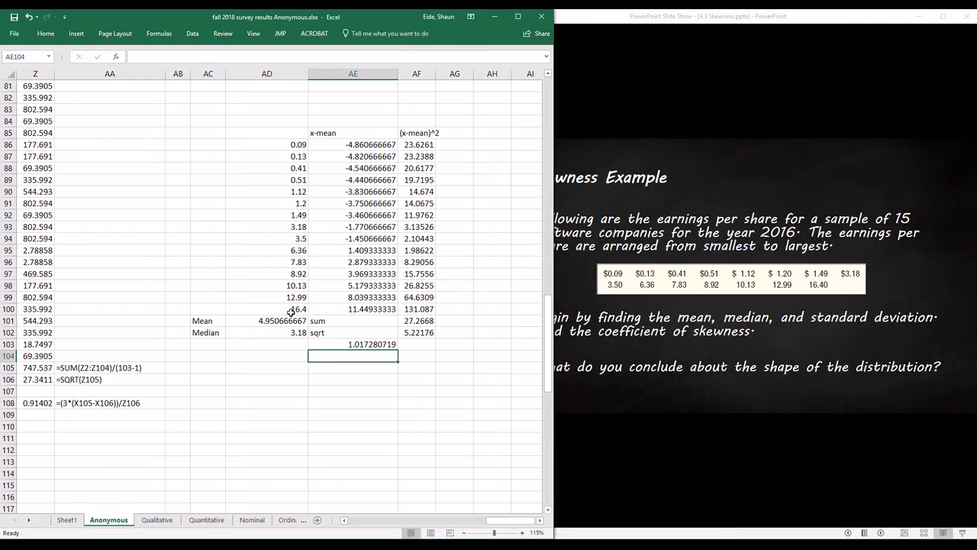
# Insert a Box and Whisker chart of the earnings values in AD86:AD100 and stretch it taller
pyautogui.moveTo(291, 309); pyautogui.dragTo(280, 144)
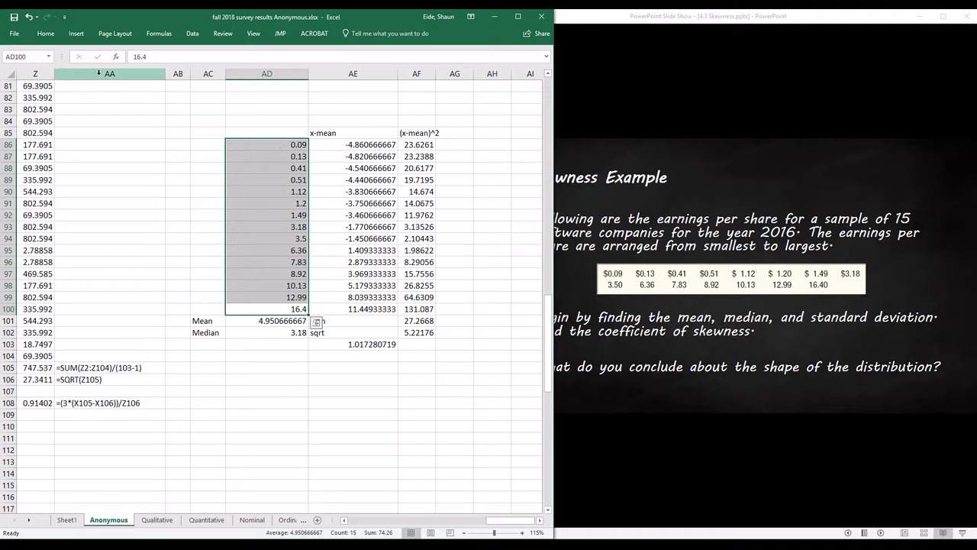
pyautogui.click(77, 33)
pyautogui.click(178, 58)
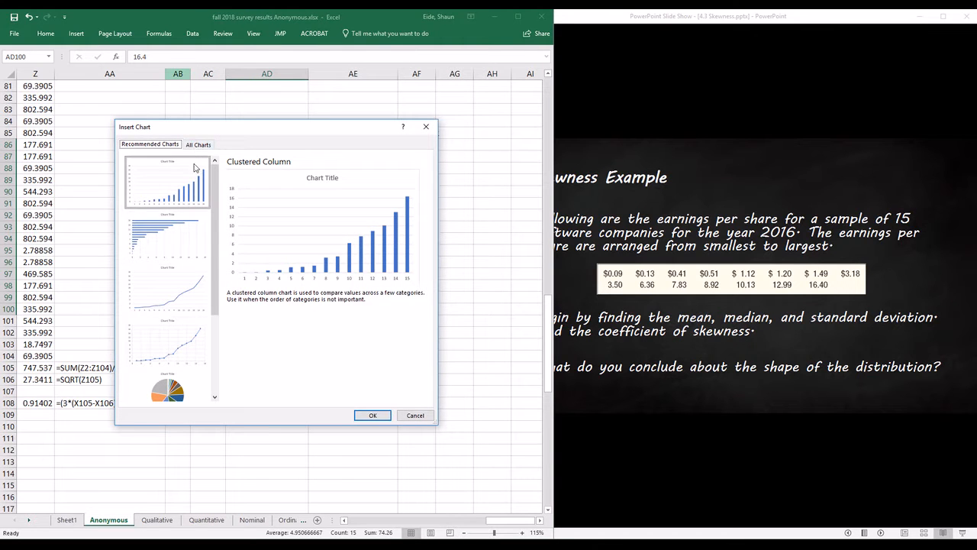
pyautogui.click(196, 144)
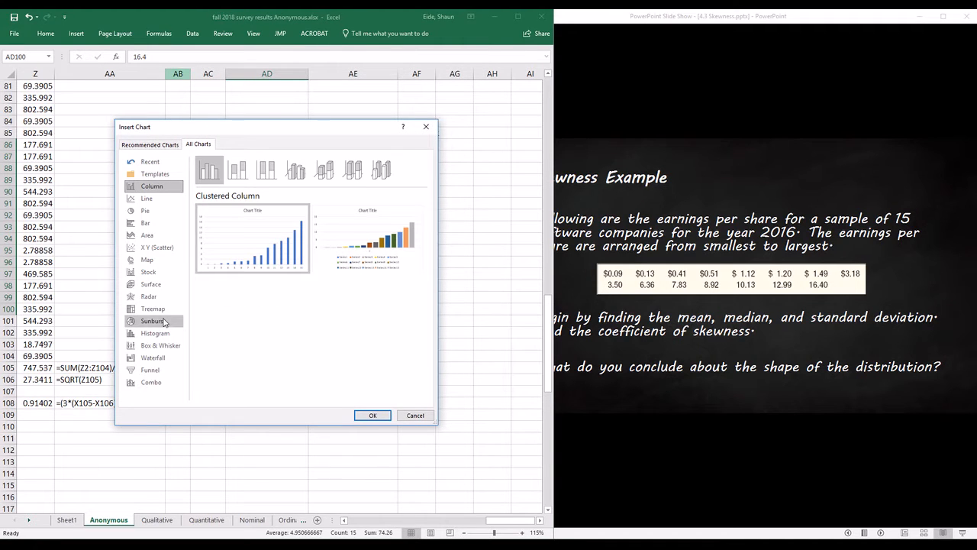
pyautogui.click(160, 345)
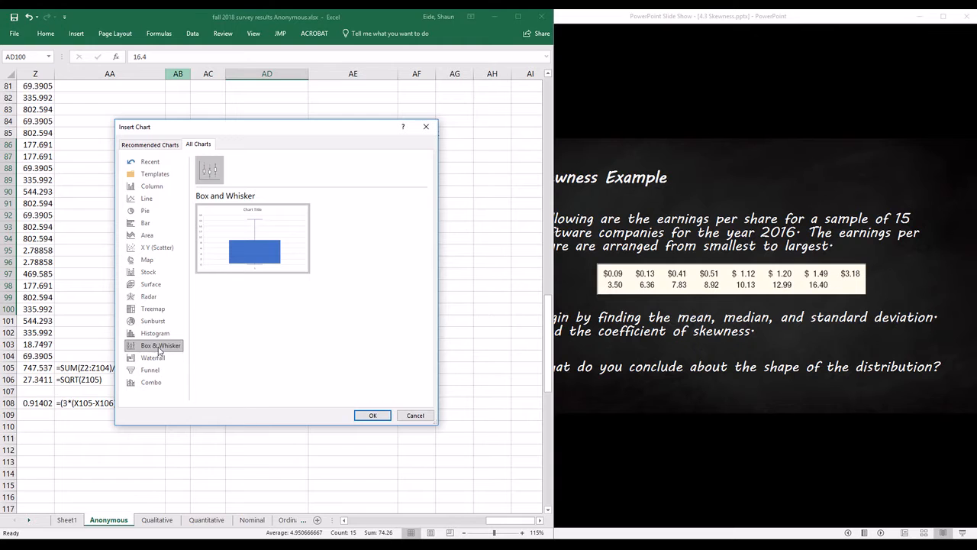
pyautogui.click(372, 414)
pyautogui.moveTo(278, 380); pyautogui.dragTo(279, 470)
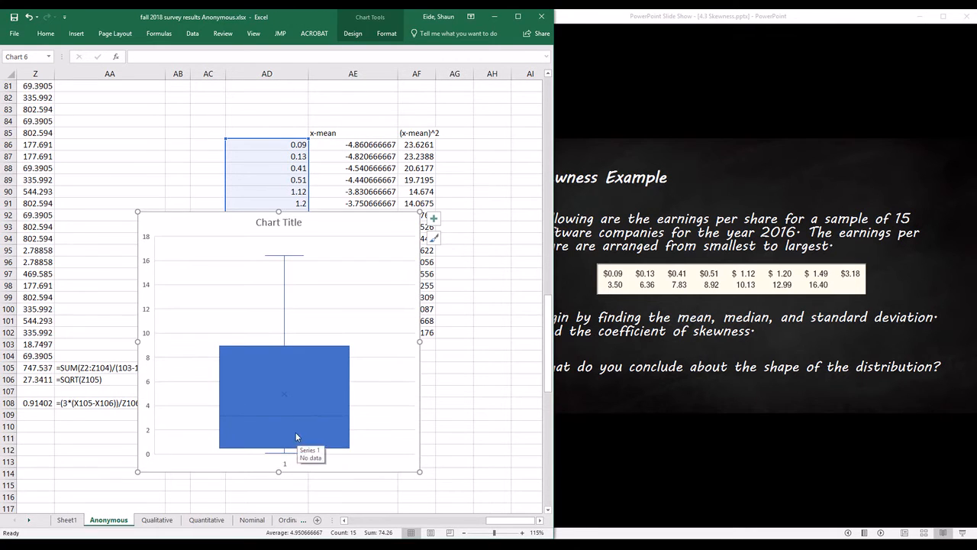
# Move the box plot up and to the right, clear of the mean, median and skewness results
pyautogui.click(283, 393)
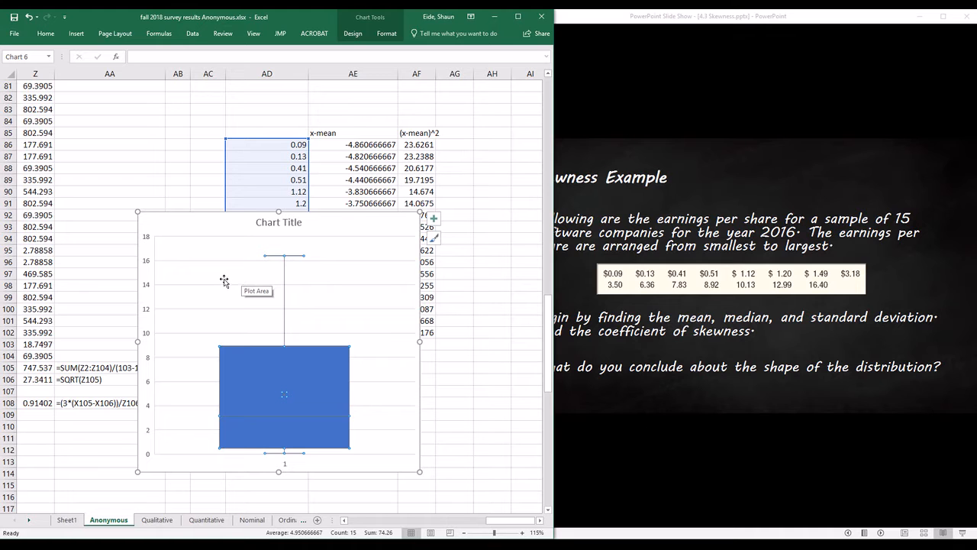
pyautogui.click(659, 420)
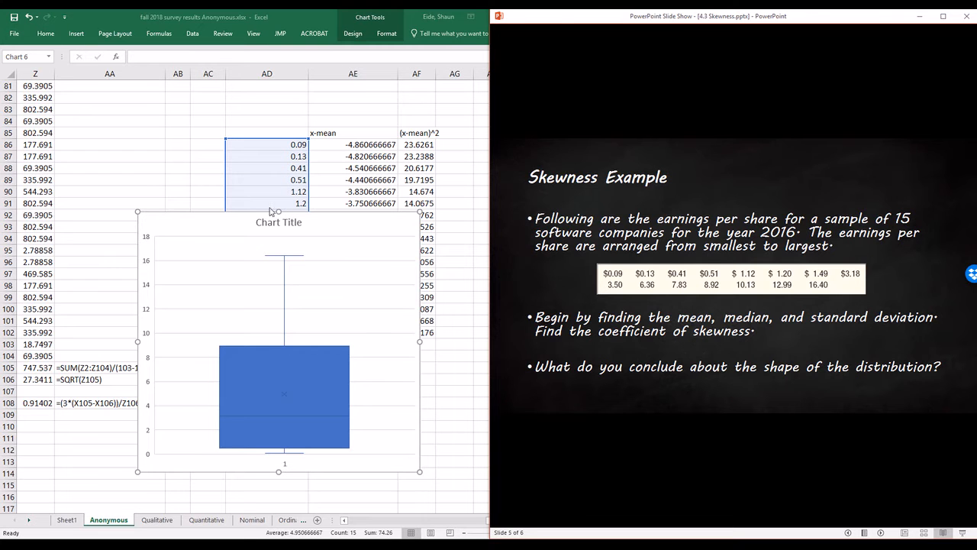
pyautogui.click(247, 228)
pyautogui.moveTo(229, 224); pyautogui.dragTo(337, 107)
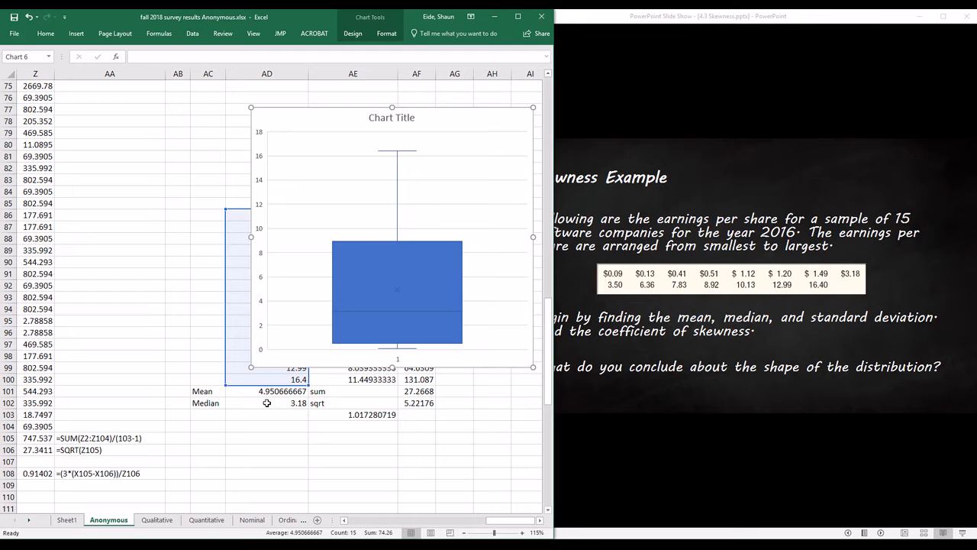
# Examine the mean in AD101 and the median in AD102 alongside the box plot
pyautogui.click(266, 402)
pyautogui.press('Up')
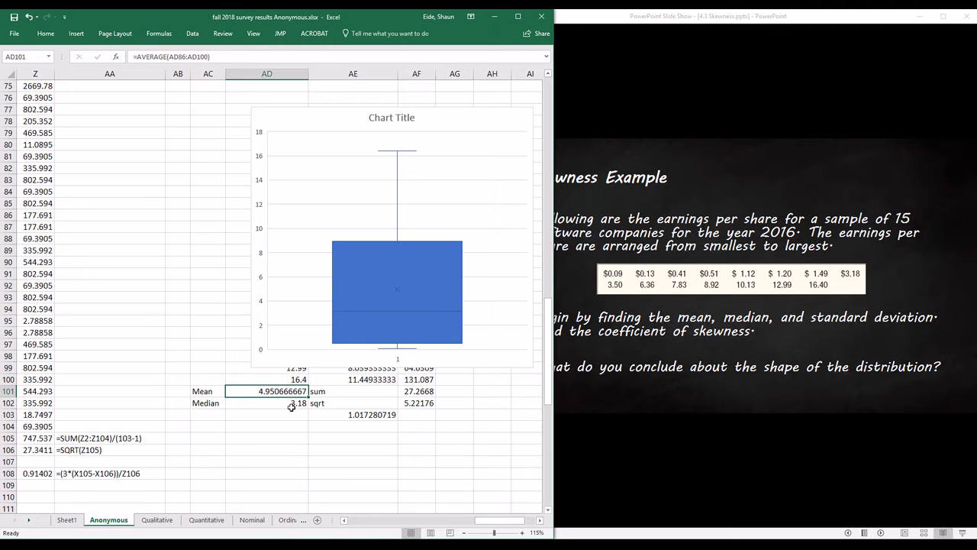
pyautogui.click(291, 406)
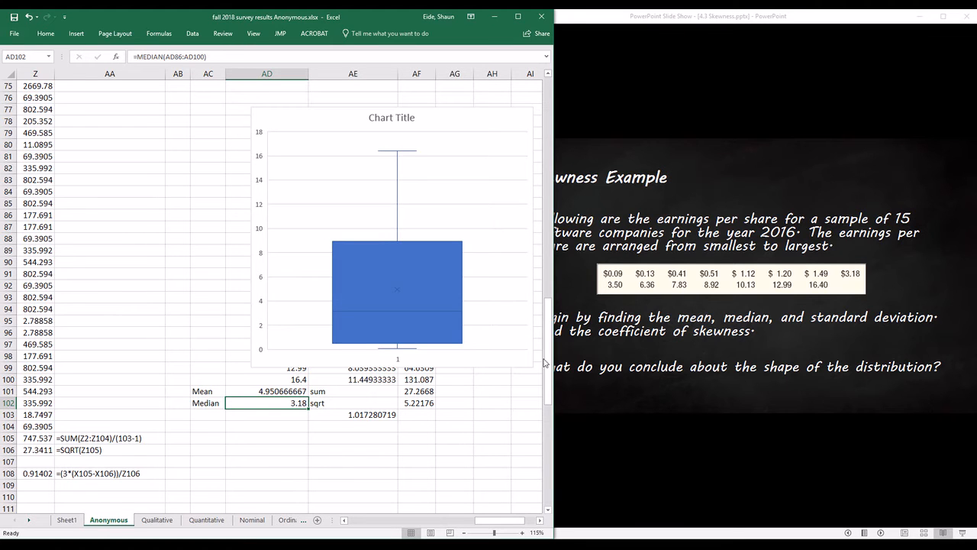
# Reposition the box plot over the earnings table, keeping the median and skewness results uncovered, and switch to the Skewness Example slide in PowerPoint
pyautogui.moveTo(427, 119); pyautogui.dragTo(252, 158)
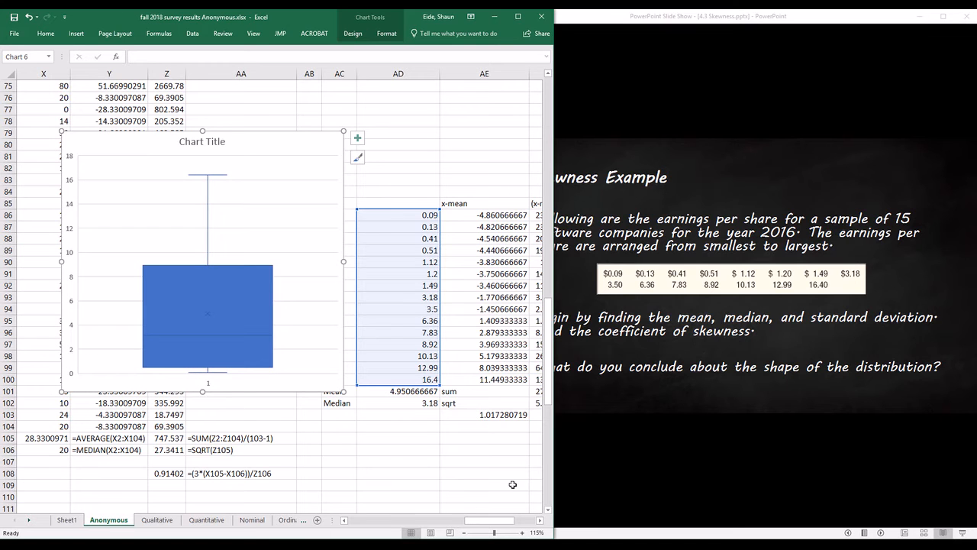
pyautogui.moveTo(504, 526); pyautogui.dragTo(527, 525)
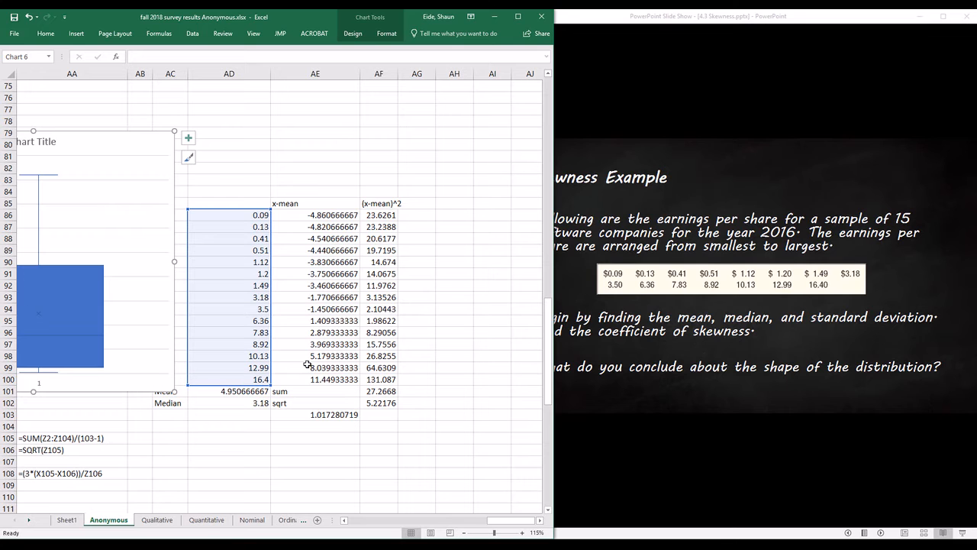
pyautogui.moveTo(148, 142); pyautogui.dragTo(358, 144)
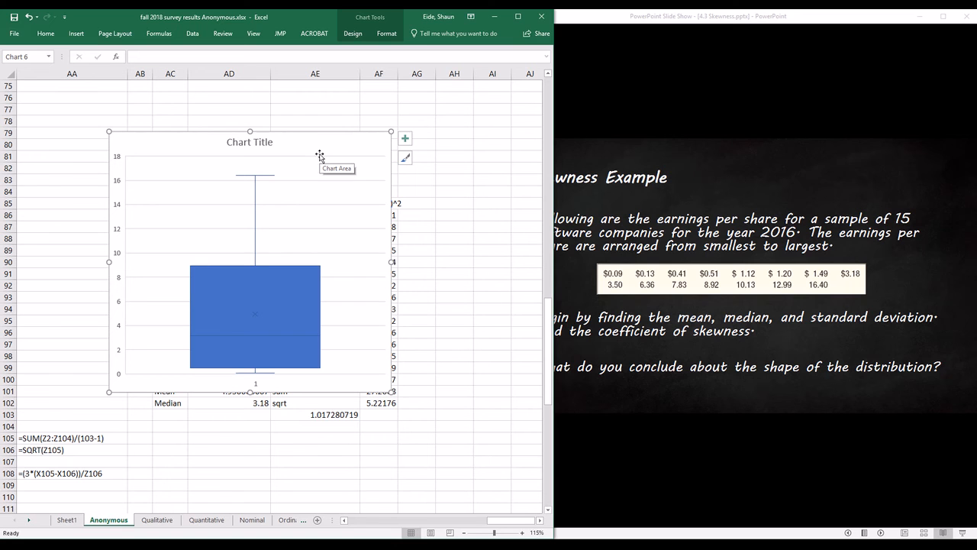
pyautogui.click(646, 371)
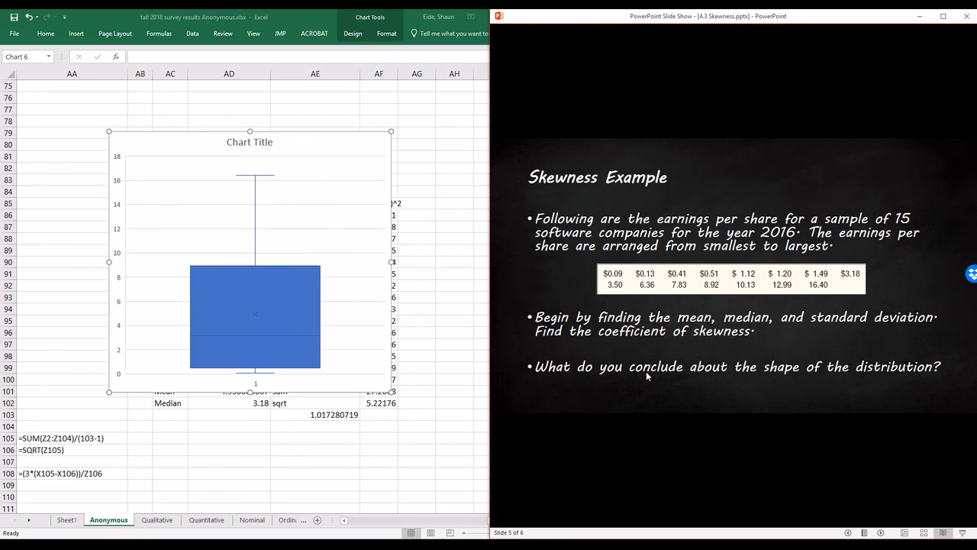